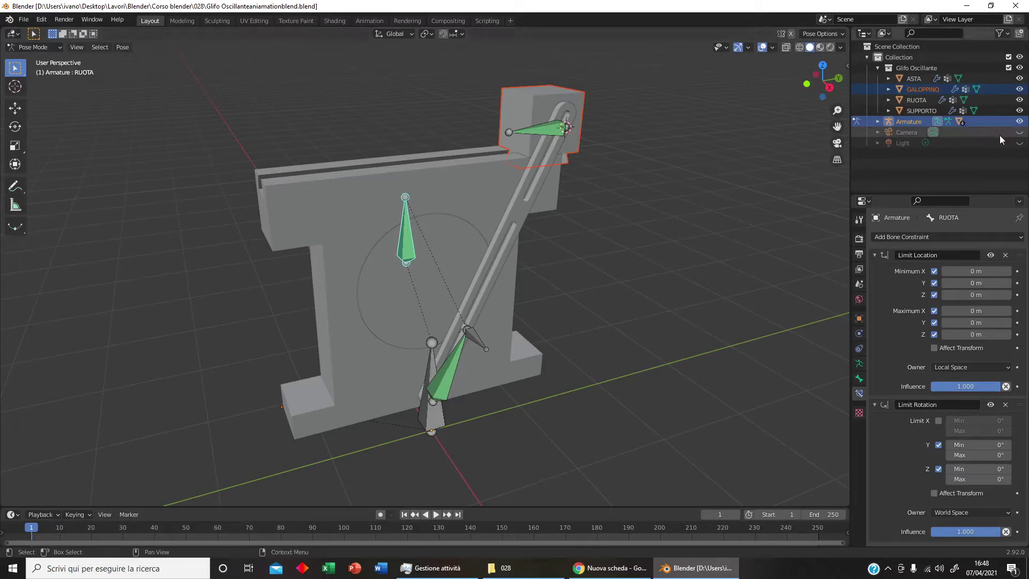
Step: Unhide the Camera in the Outliner and view the glyph rig through the camera
{"action": "left_click", "coordinate": [1019, 134]}
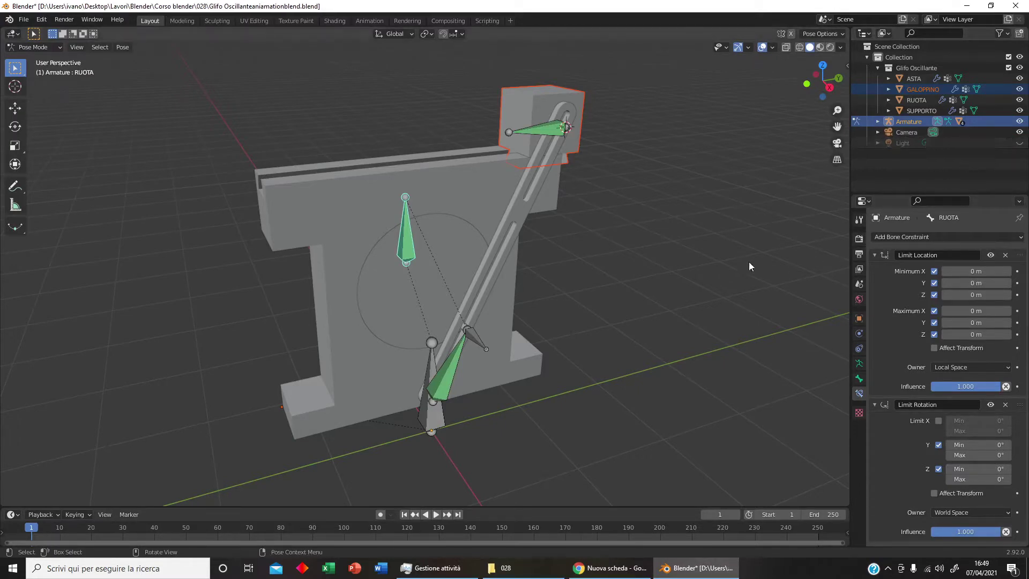
{"action": "key", "text": "KP_0"}
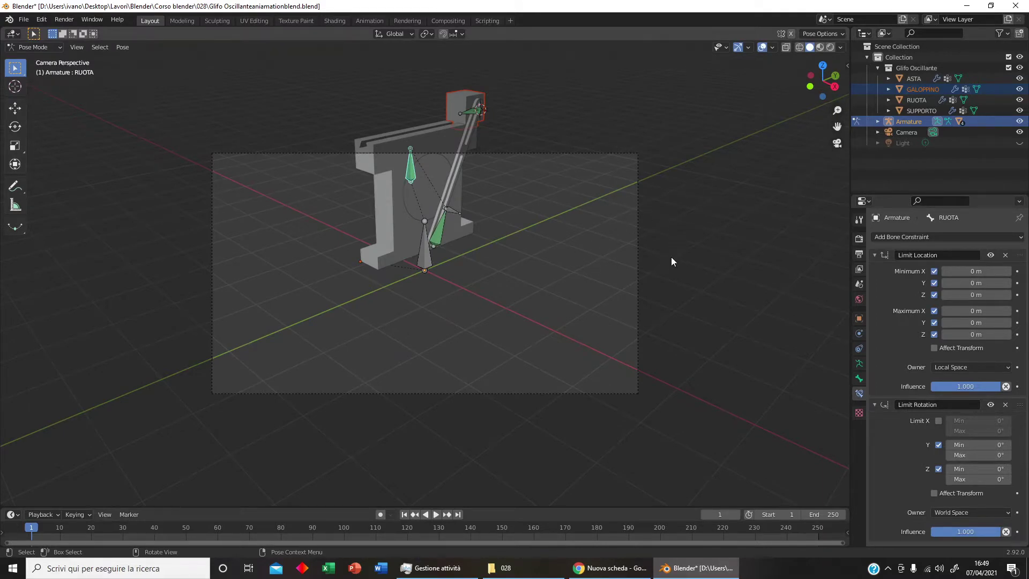
Step: Enable Camera to View lock in the View panel and pan to centre the glyph rig
{"action": "key", "text": "n"}
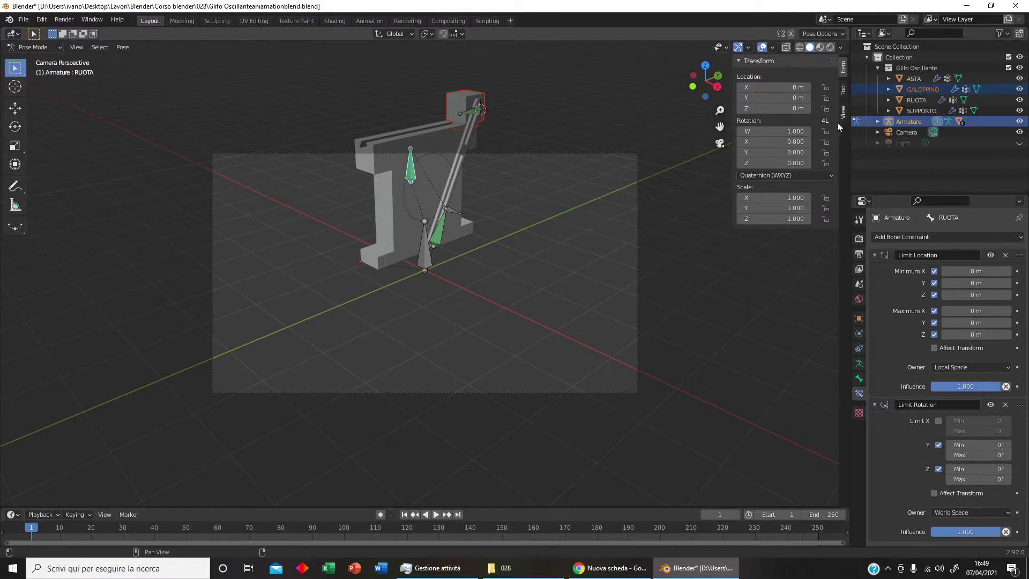
{"action": "left_click", "coordinate": [842, 113]}
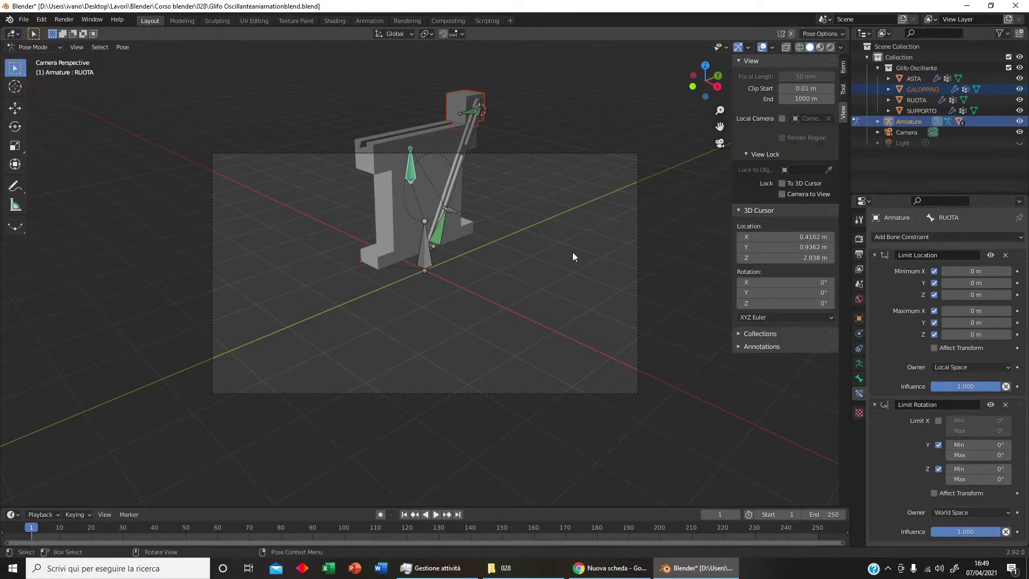
{"action": "scroll", "coordinate": [572, 253], "scroll_direction": "up", "scroll_amount": 2}
{"action": "scroll", "coordinate": [571, 252], "scroll_direction": "up", "scroll_amount": 2}
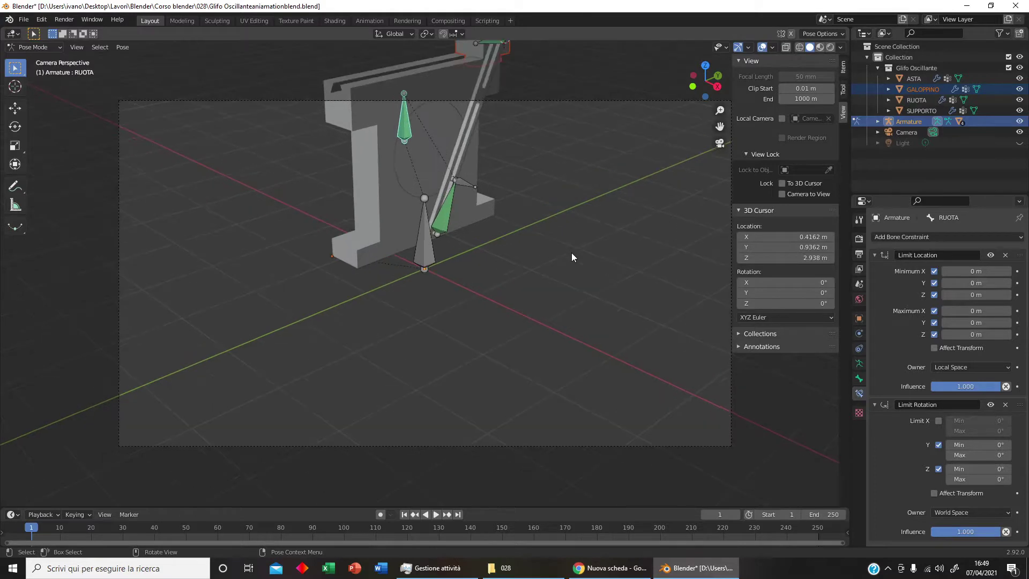
{"action": "left_click", "coordinate": [791, 195]}
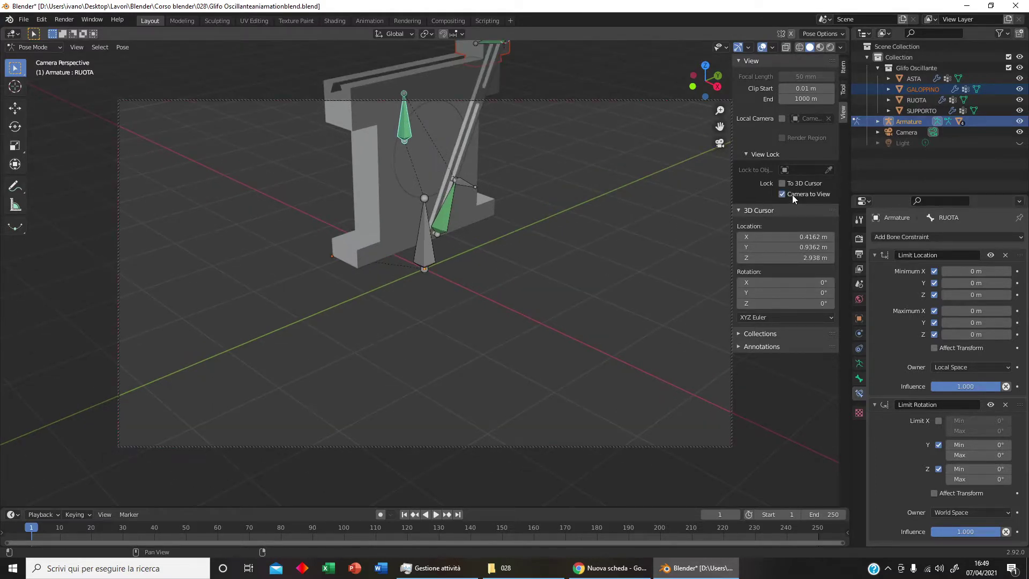
{"action": "left_click_drag", "start_coordinate": [719, 127], "coordinate": [724, 241]}
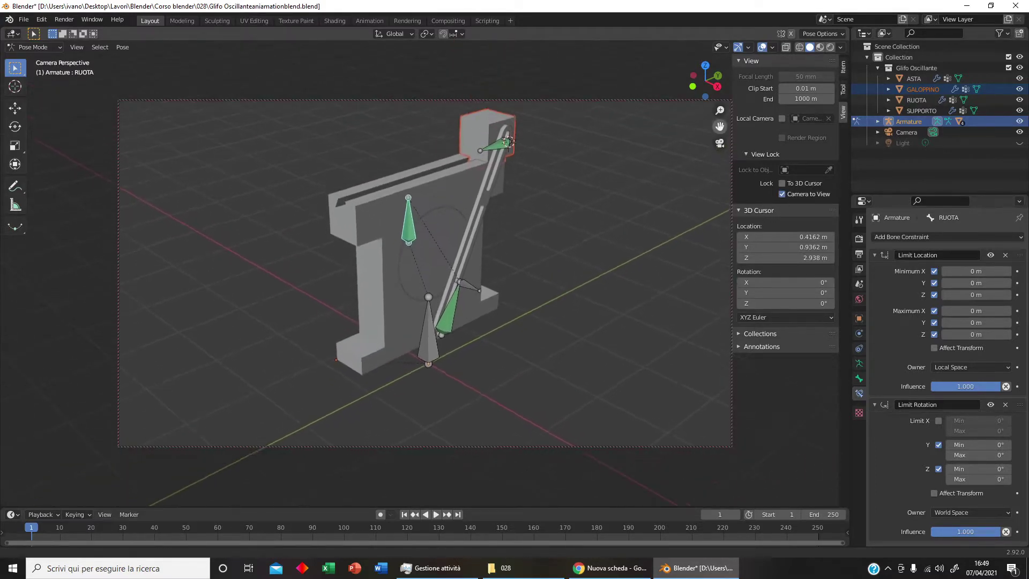
{"action": "left_click_drag", "start_coordinate": [720, 126], "coordinate": [717, 125]}
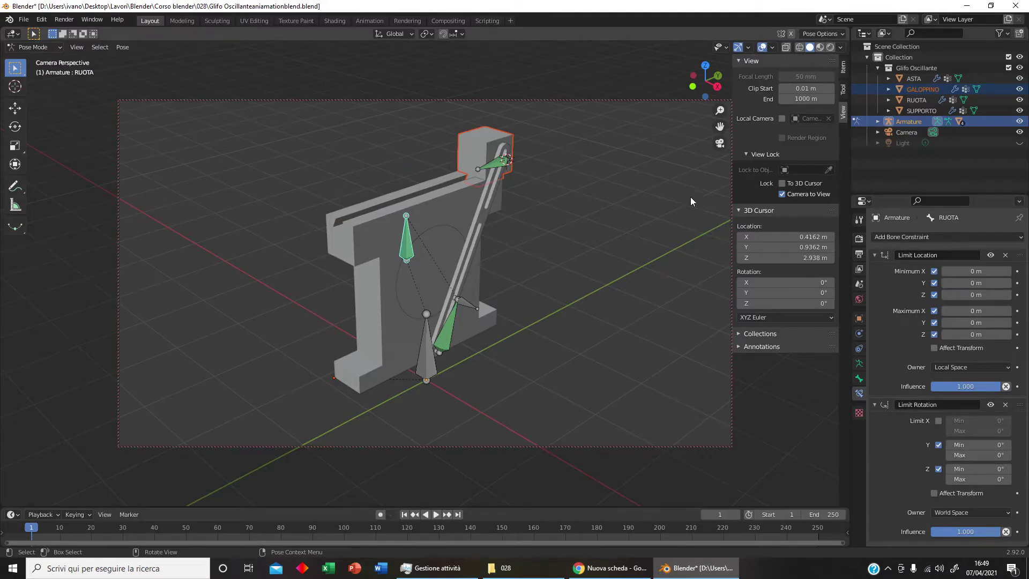
{"action": "key", "text": "n"}
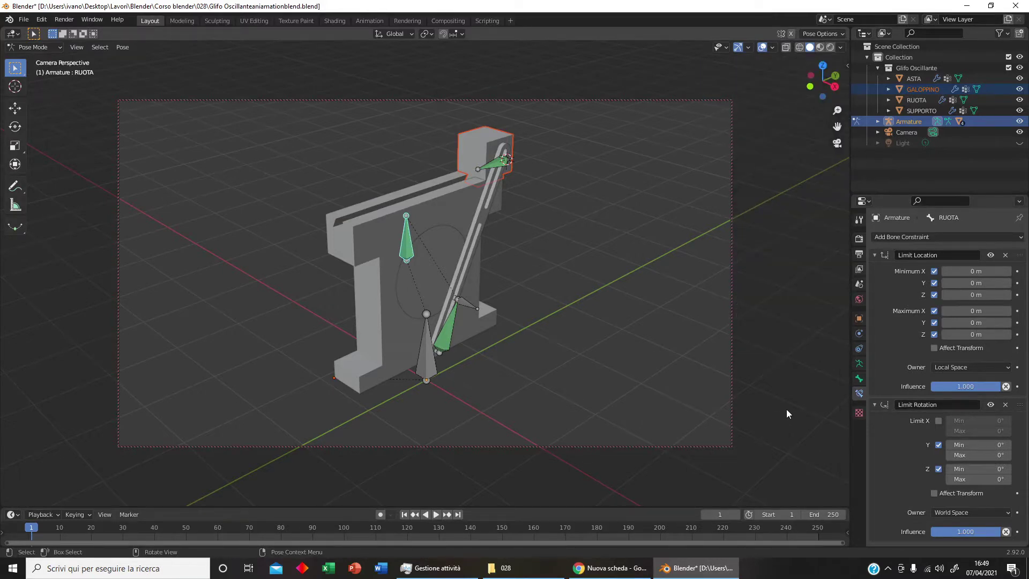
Step: Save the file, enlarge the timeline, hide the Armature and select all glyph mesh parts
{"action": "key", "text": "ctrl+s"}
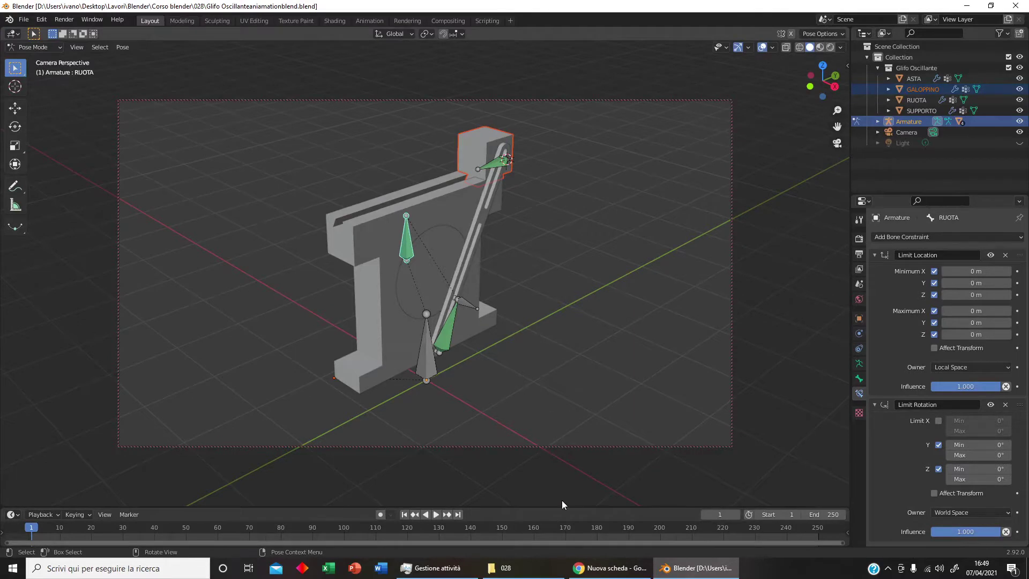
{"action": "left_click_drag", "start_coordinate": [562, 508], "coordinate": [579, 460]}
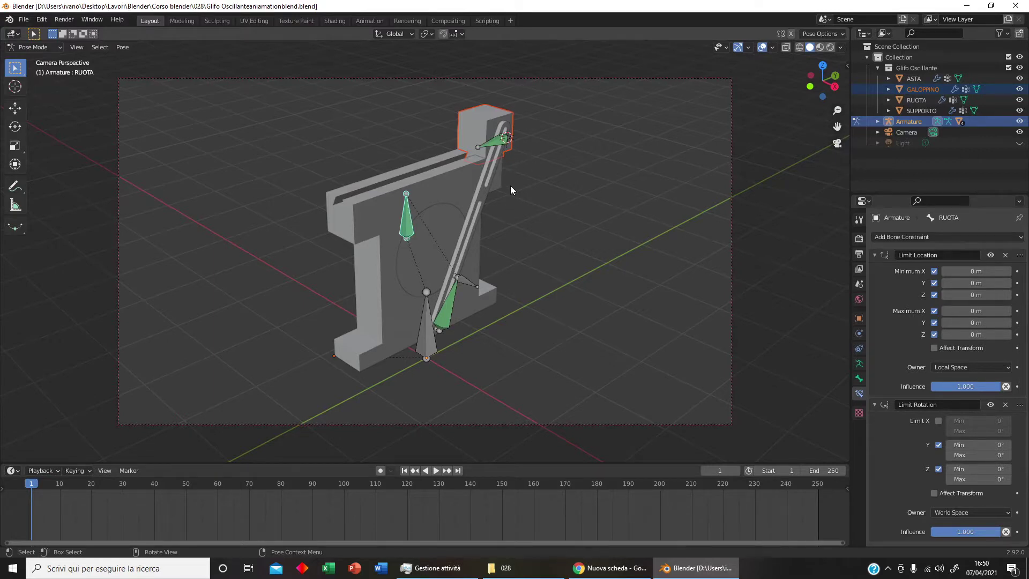
{"action": "left_click", "coordinate": [1019, 122]}
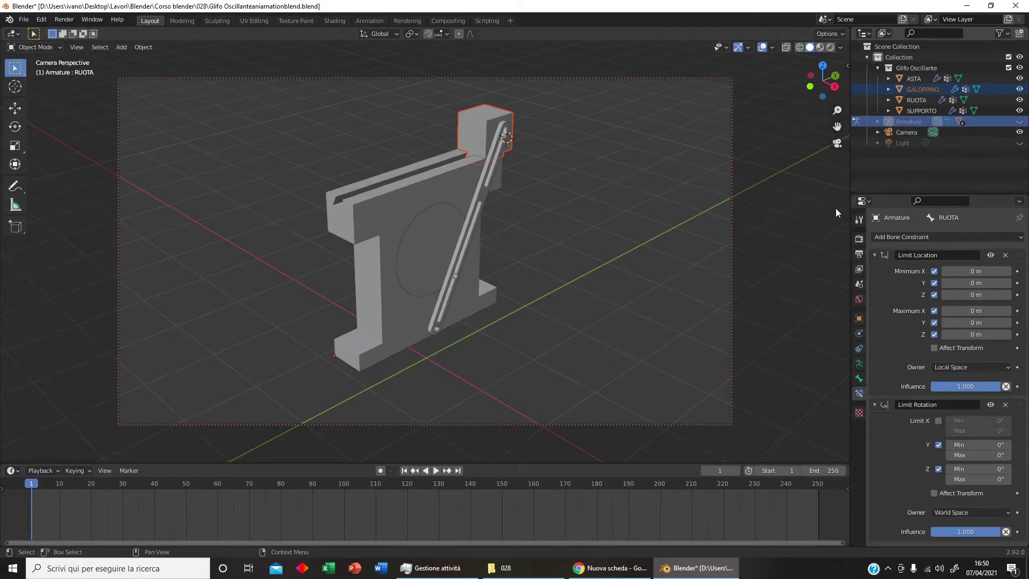
{"action": "left_click", "coordinate": [643, 279]}
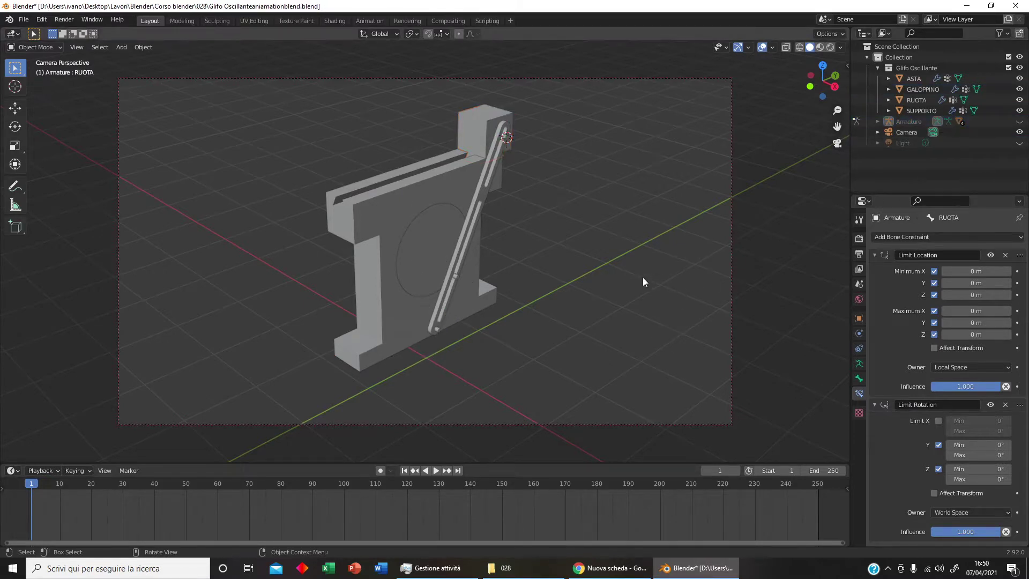
{"action": "left_click", "coordinate": [1020, 121]}
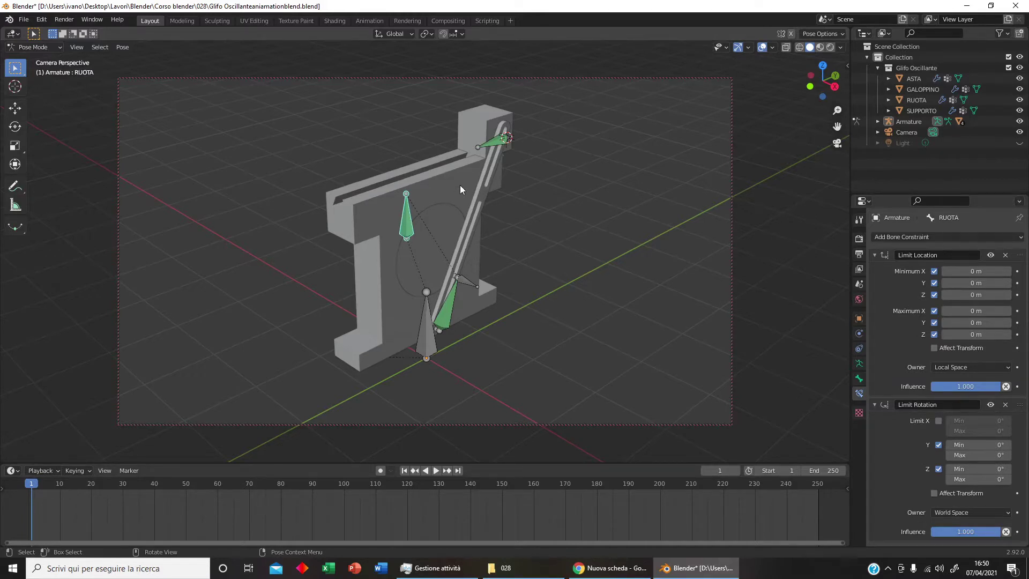
{"action": "left_click", "coordinate": [1019, 122]}
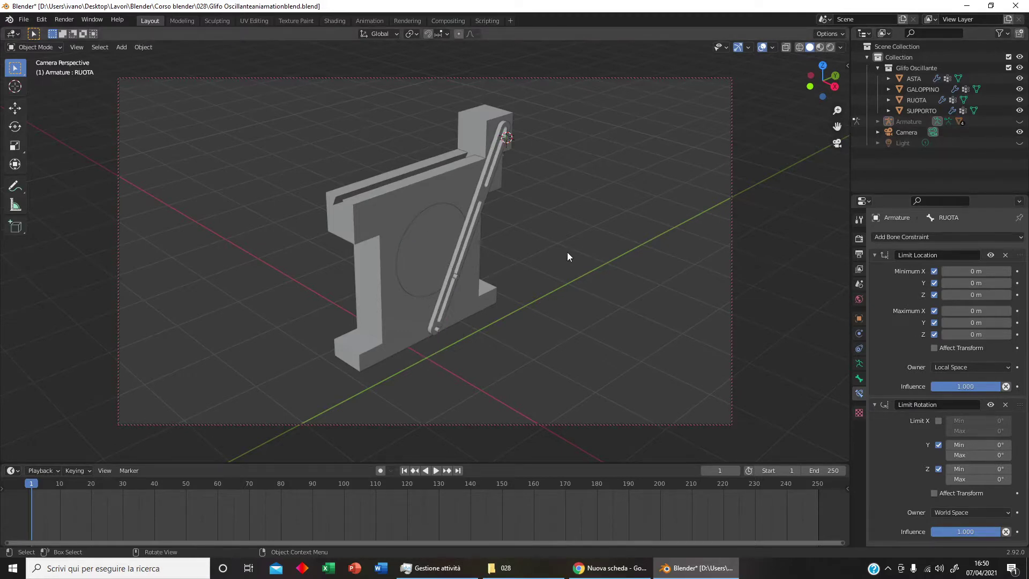
{"action": "key", "text": "a"}
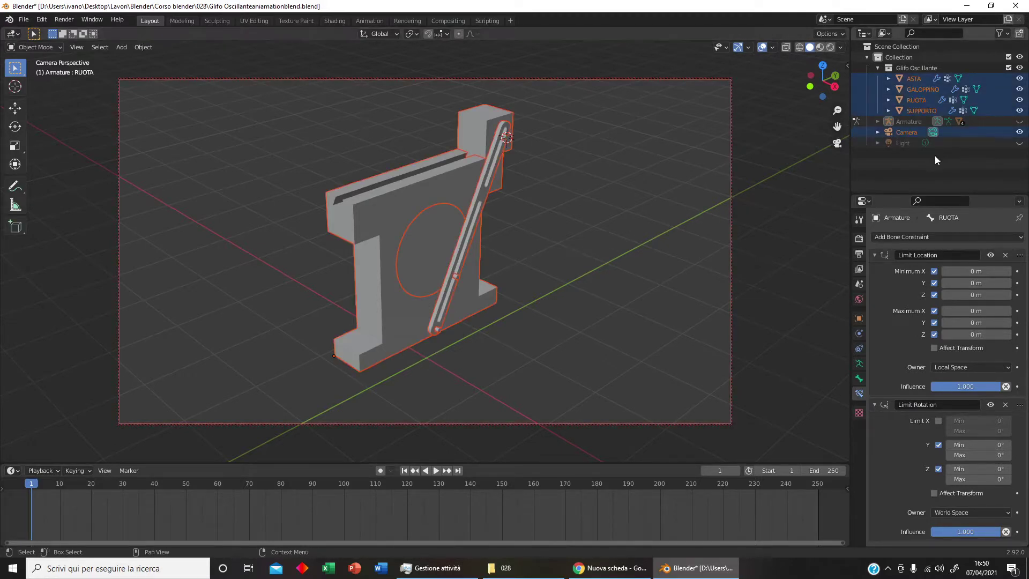
Step: Hide the Camera, select all four glyph parts and key their transforms at frame 1
{"action": "left_click", "coordinate": [1019, 132]}
{"action": "key", "text": "alt+a"}
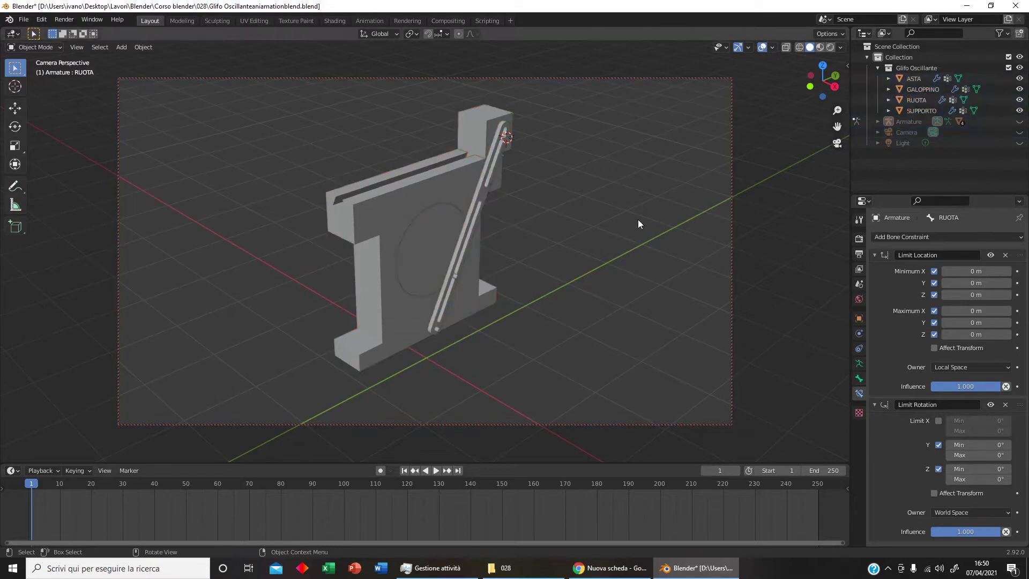
{"action": "key", "text": "a"}
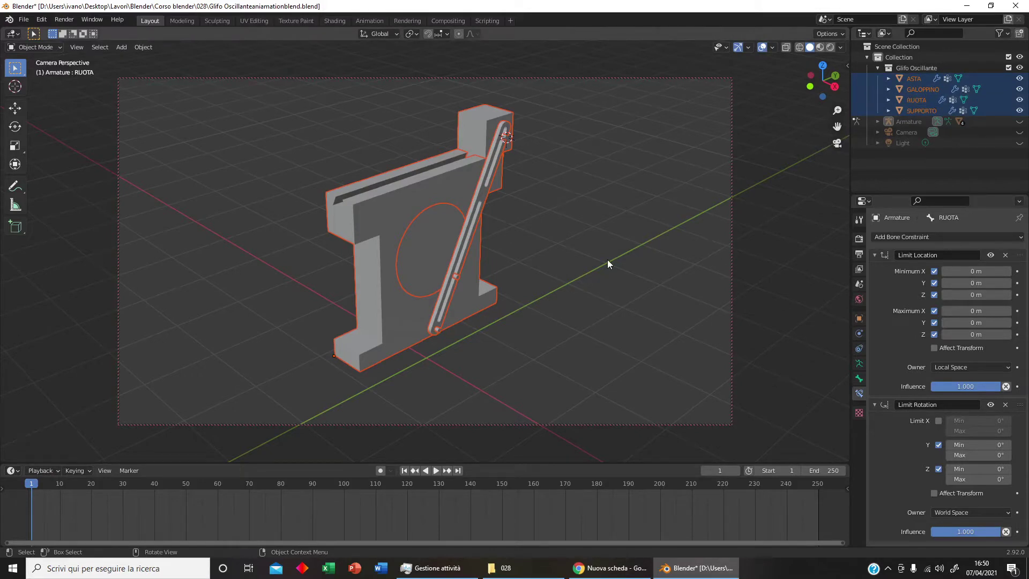
{"action": "key", "text": "i"}
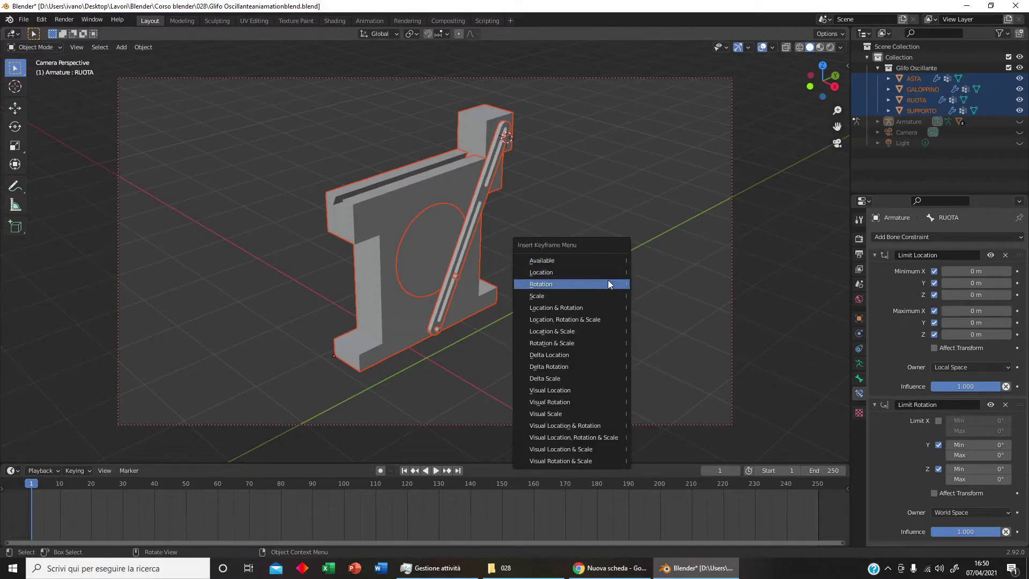
{"action": "left_click", "coordinate": [606, 320]}
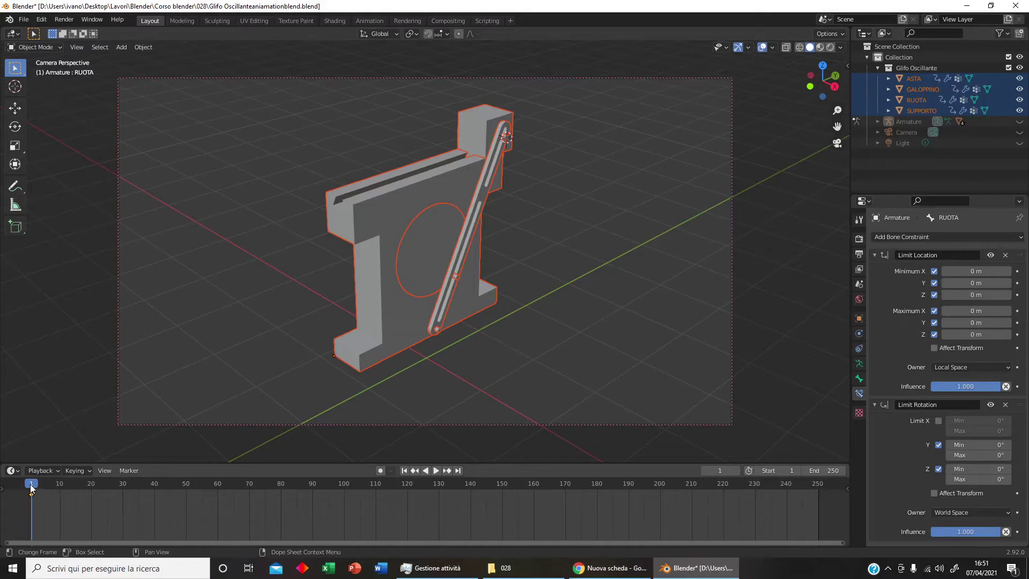
Step: Move the glyph parts' frame 1 keyframe to around frame 250, then preview and rewind
{"action": "left_click_drag", "start_coordinate": [31, 487], "coordinate": [44, 495]}
{"action": "left_click_drag", "start_coordinate": [31, 494], "coordinate": [821, 488]}
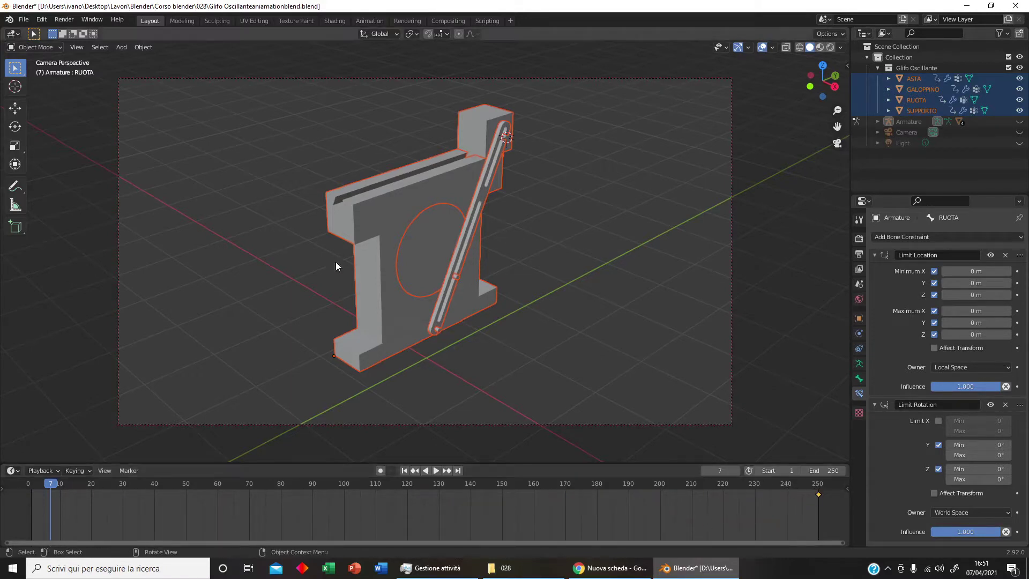
{"action": "left_click", "coordinate": [568, 251]}
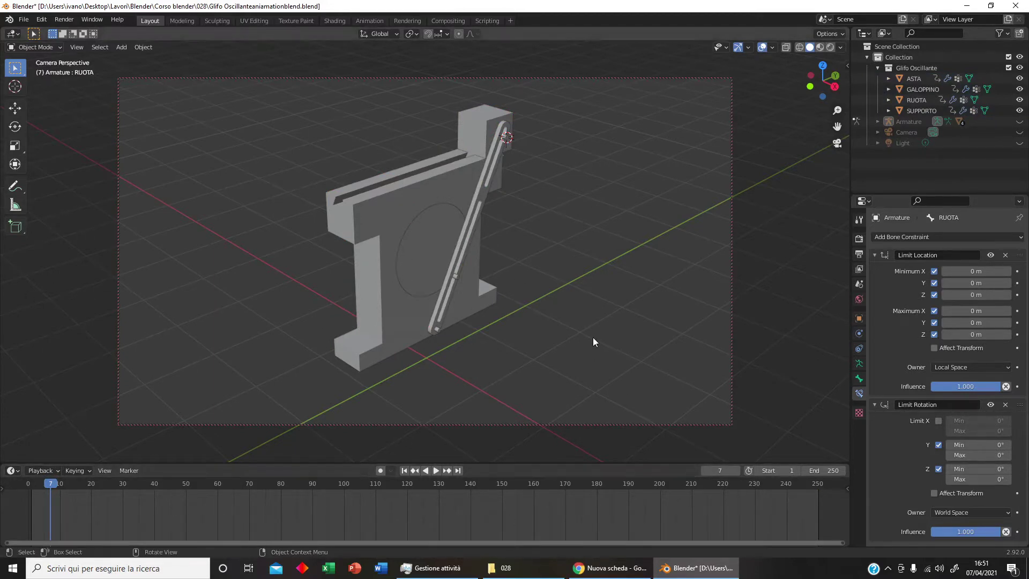
{"action": "key", "text": "a"}
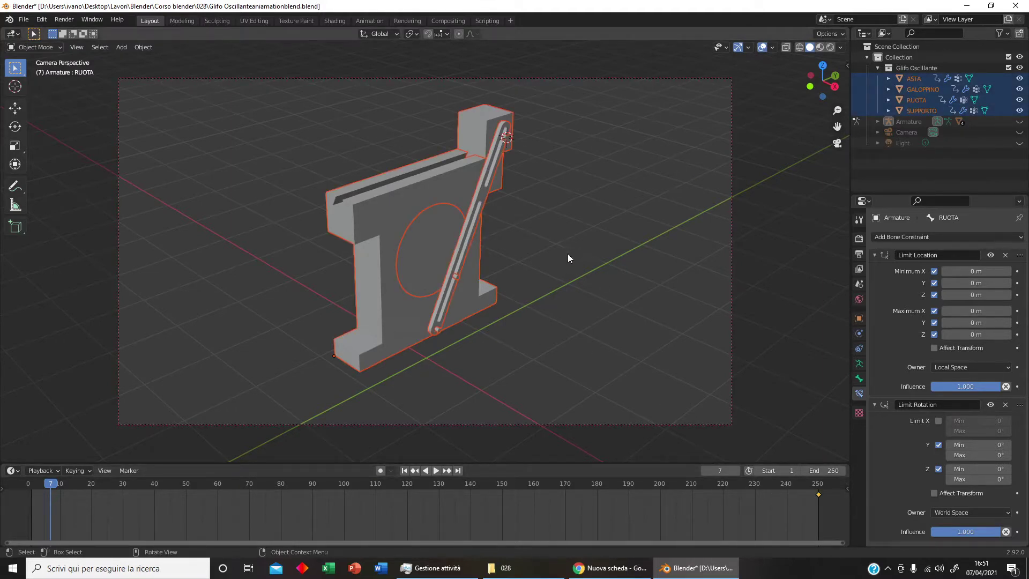
{"action": "left_click_drag", "start_coordinate": [51, 488], "coordinate": [34, 491]}
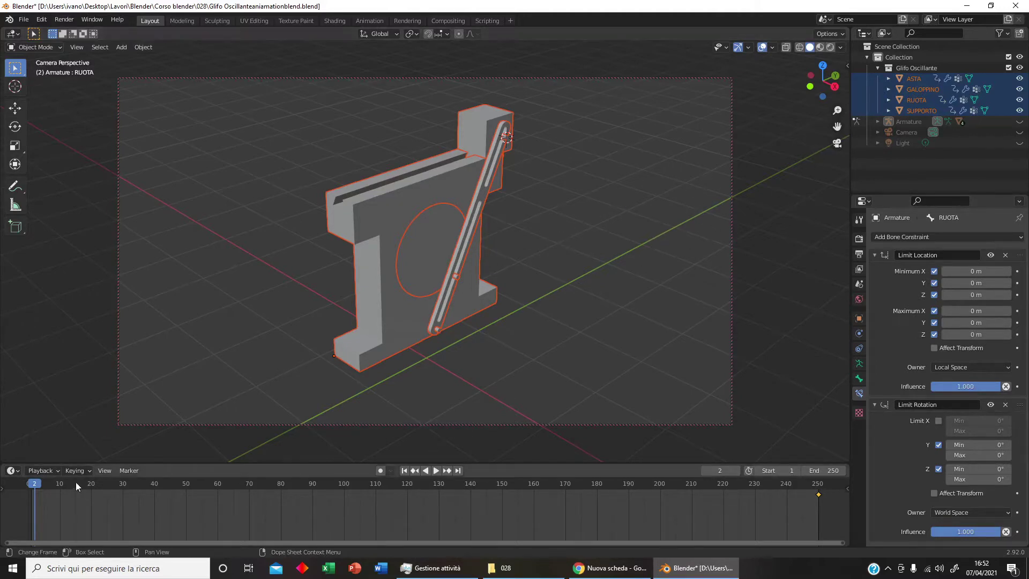
{"action": "key", "text": "space"}
{"action": "left_click", "coordinate": [31, 488]}
{"action": "key", "text": "space"}
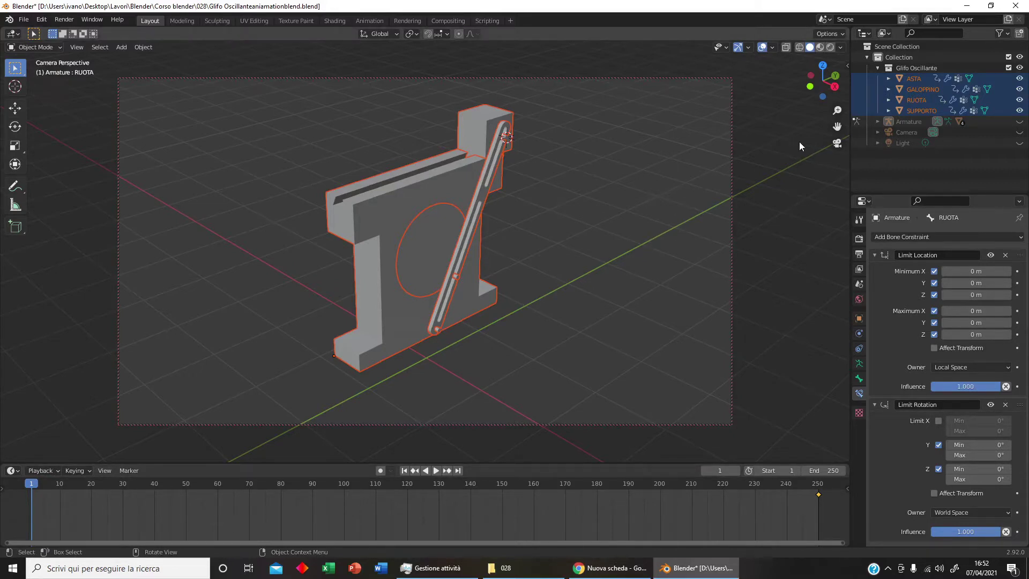
Step: In free view, move ASTA and RUOTA far to the right along X
{"action": "left_click", "coordinate": [837, 143]}
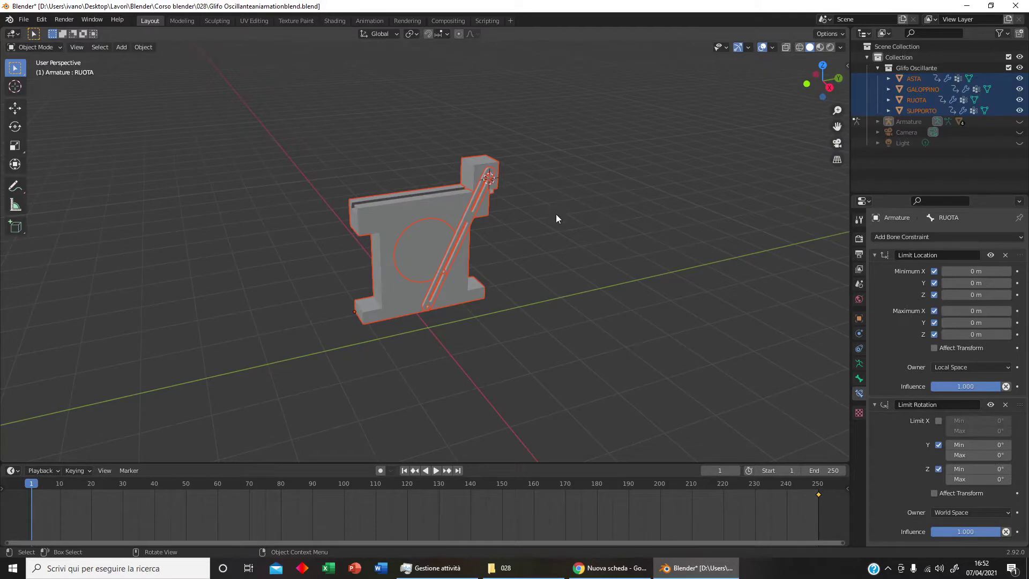
{"action": "middle_click_drag", "start_coordinate": [557, 218], "coordinate": [602, 234]}
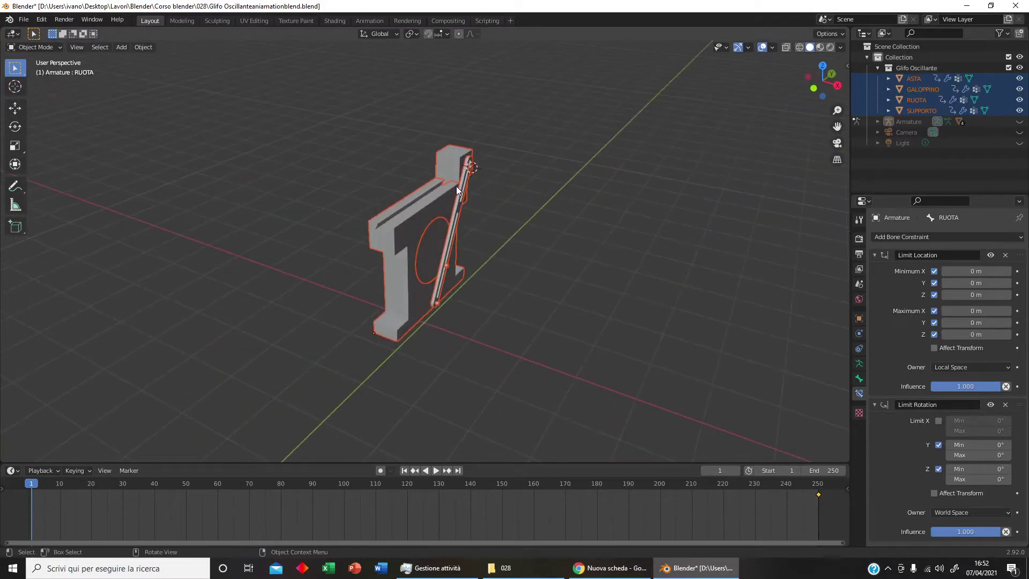
{"action": "left_click", "coordinate": [462, 198]}
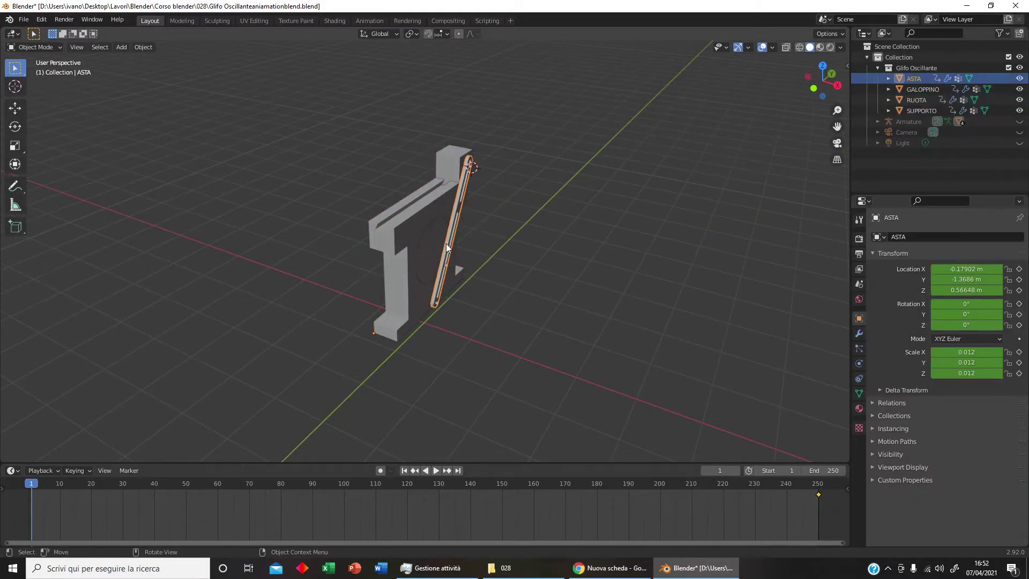
{"action": "left_click", "coordinate": [429, 250], "text": "shift"}
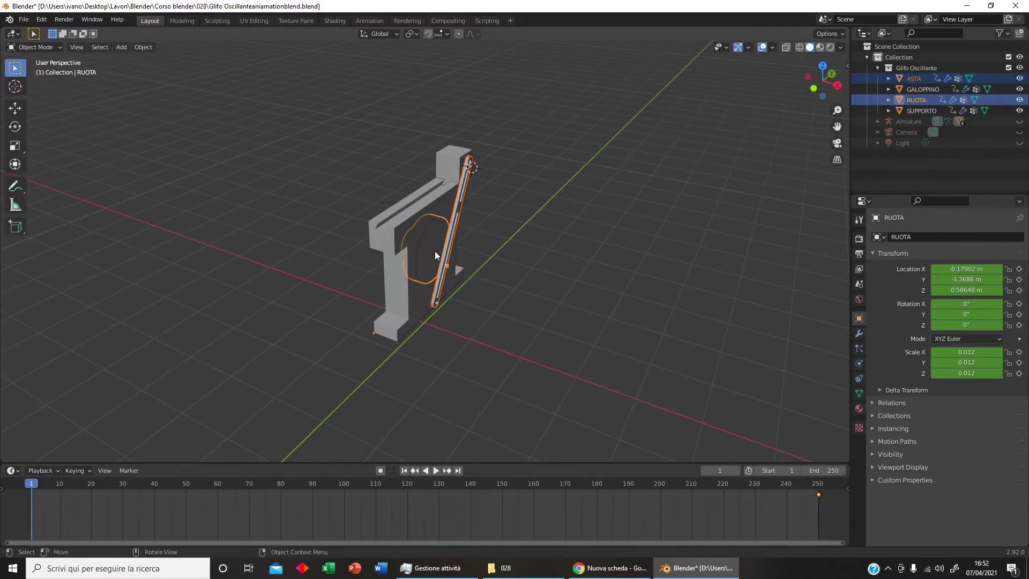
{"action": "key", "text": "g"}
{"action": "key", "text": "x"}
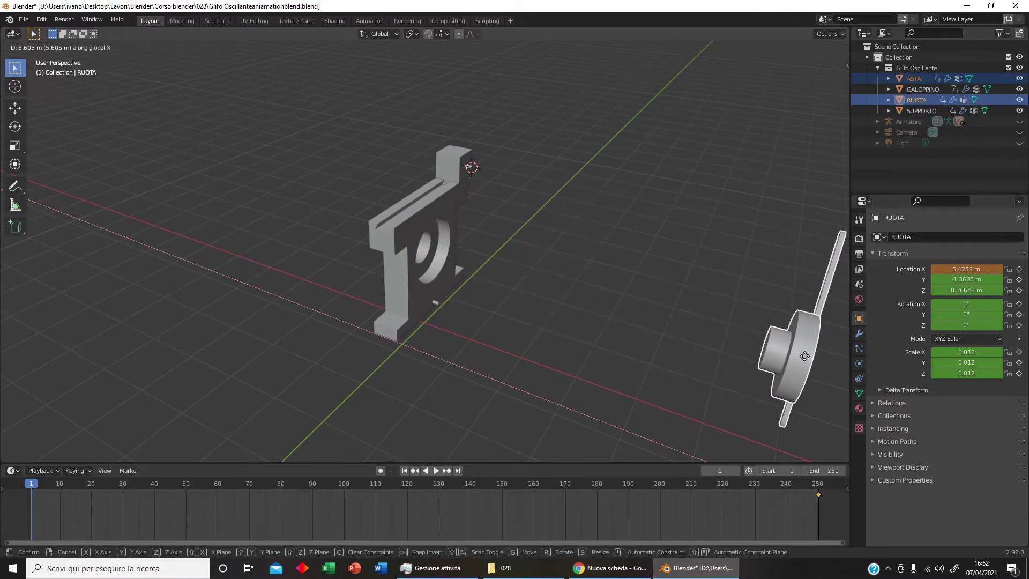
{"action": "left_click", "coordinate": [805, 356]}
Step: Move GALOPPINO outward along Y to 5.0623 m
{"action": "left_click", "coordinate": [455, 169]}
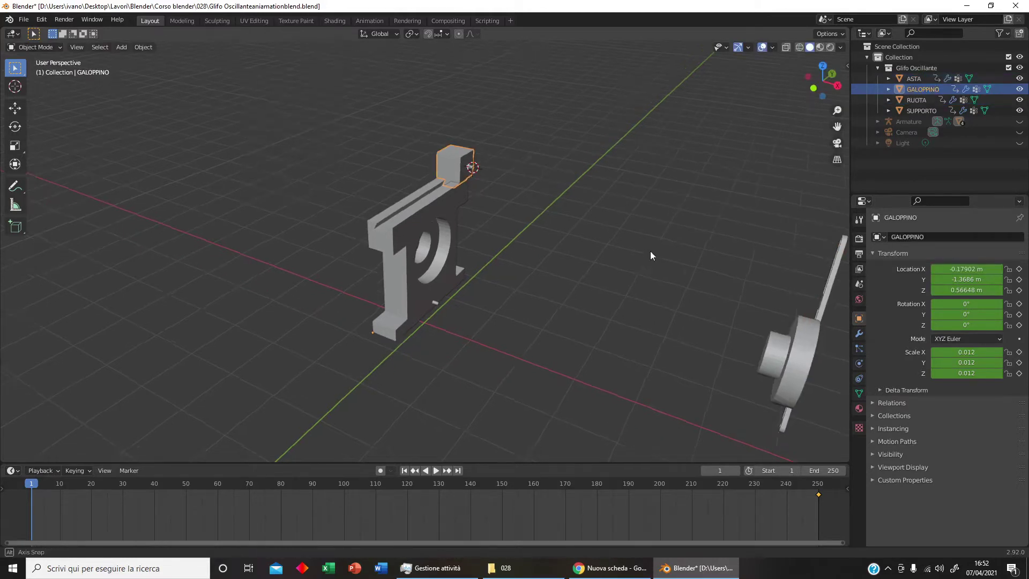
{"action": "middle_click_drag", "start_coordinate": [650, 251], "coordinate": [614, 251]}
{"action": "key", "text": "g"}
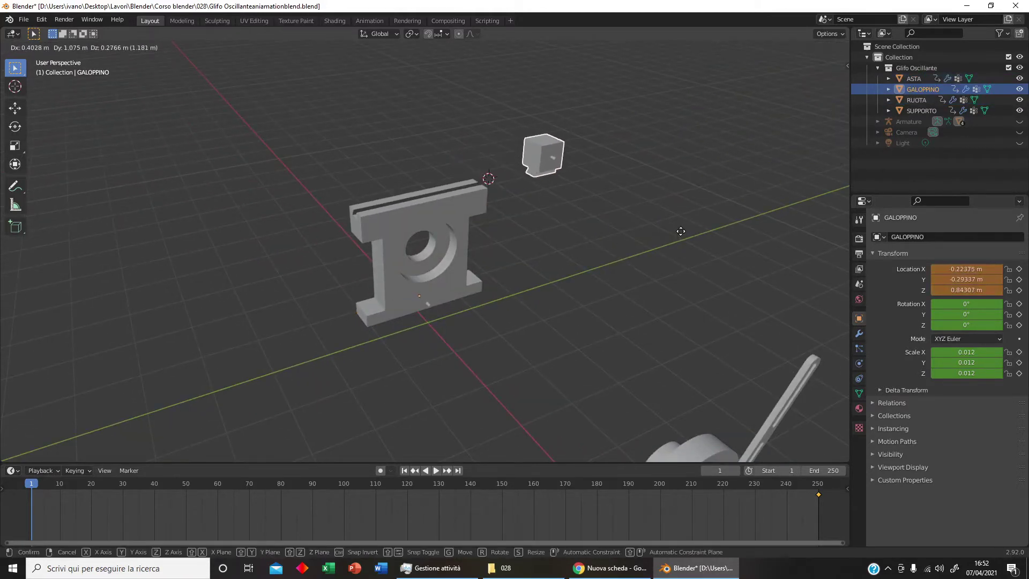
{"action": "key", "text": "y"}
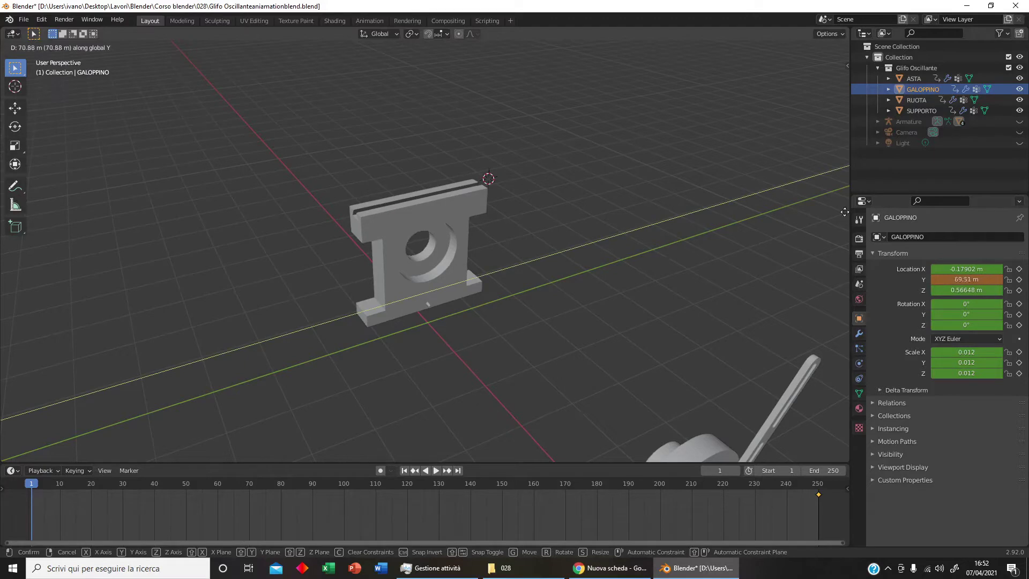
{"action": "right_click", "coordinate": [513, 210]}
{"action": "key", "text": "g"}
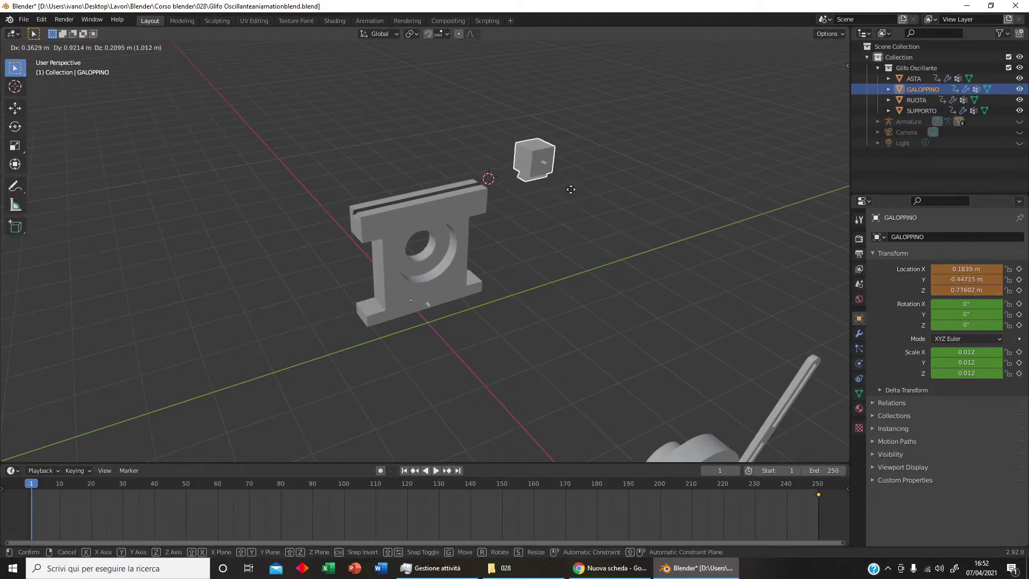
{"action": "key", "text": "y"}
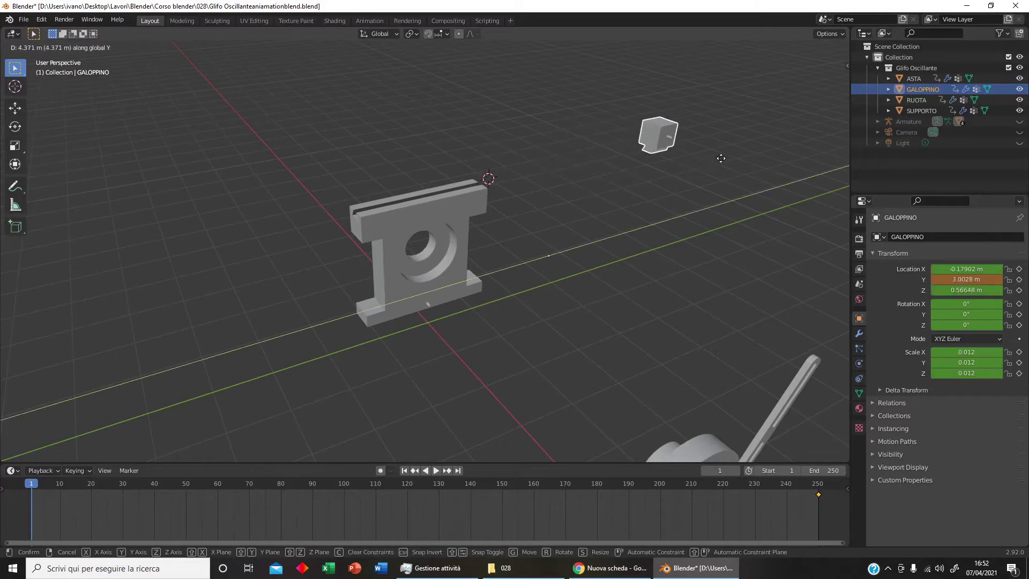
{"action": "left_click", "coordinate": [783, 138]}
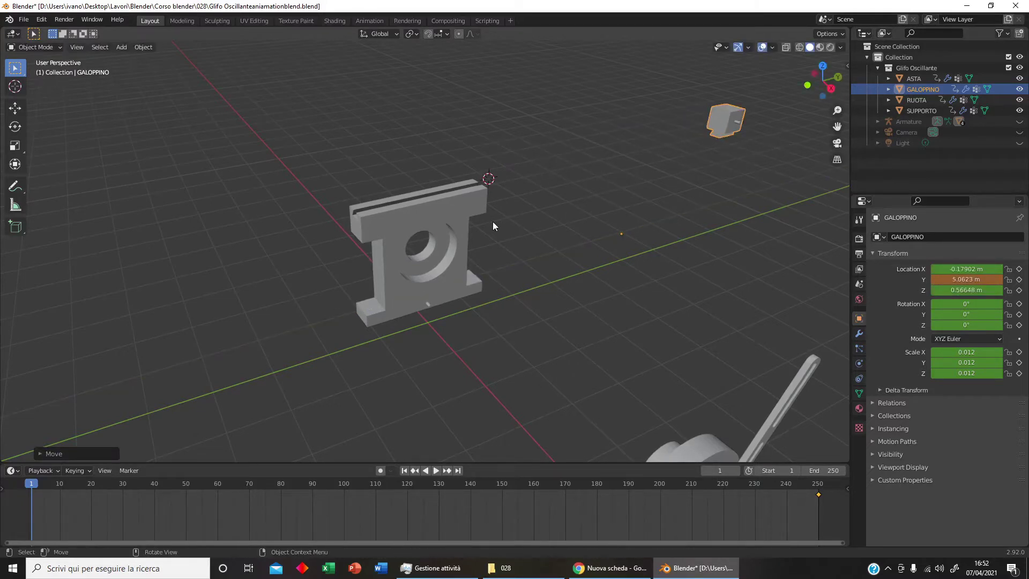
Step: Move SUPPORTO back along Y to -7.4543 m and check the layout through the camera
{"action": "left_click", "coordinate": [468, 227]}
{"action": "key", "text": "g"}
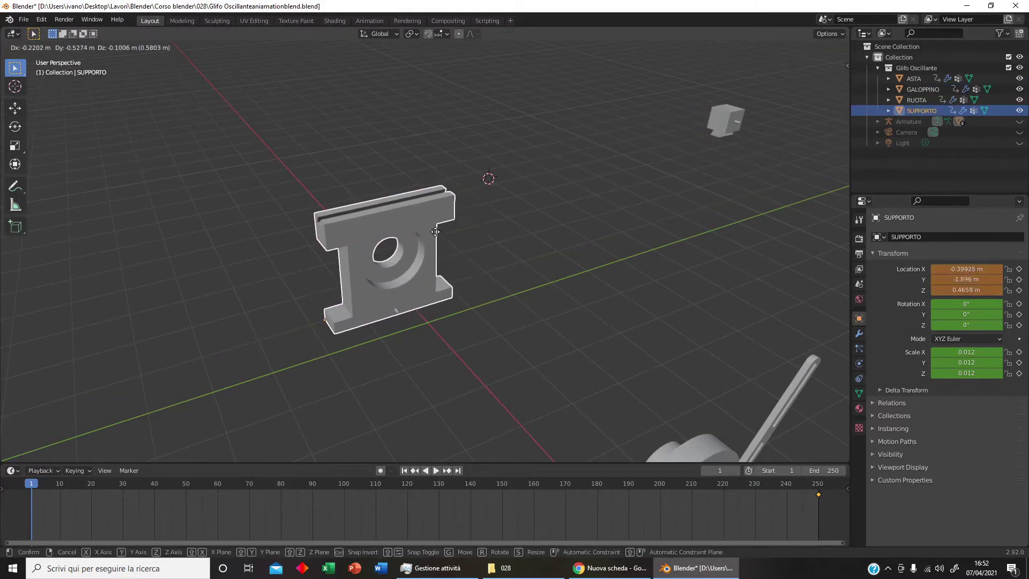
{"action": "key", "text": "y"}
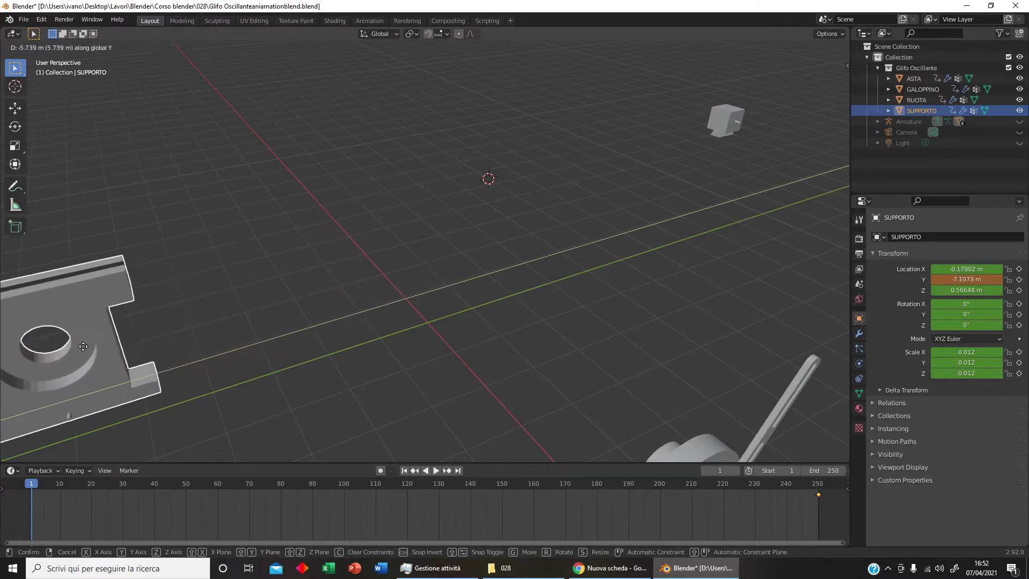
{"action": "left_click", "coordinate": [57, 358]}
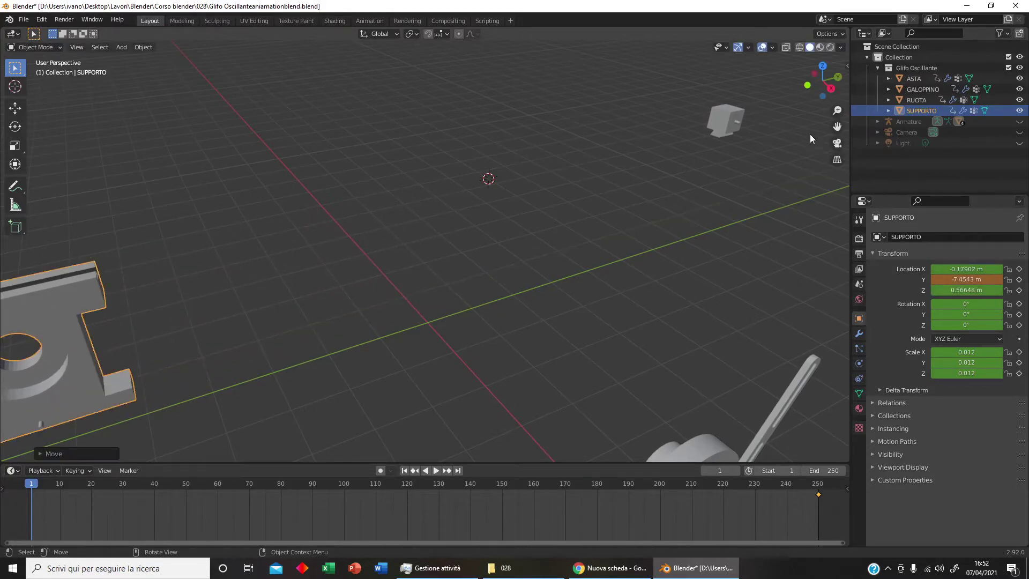
{"action": "left_click", "coordinate": [838, 143]}
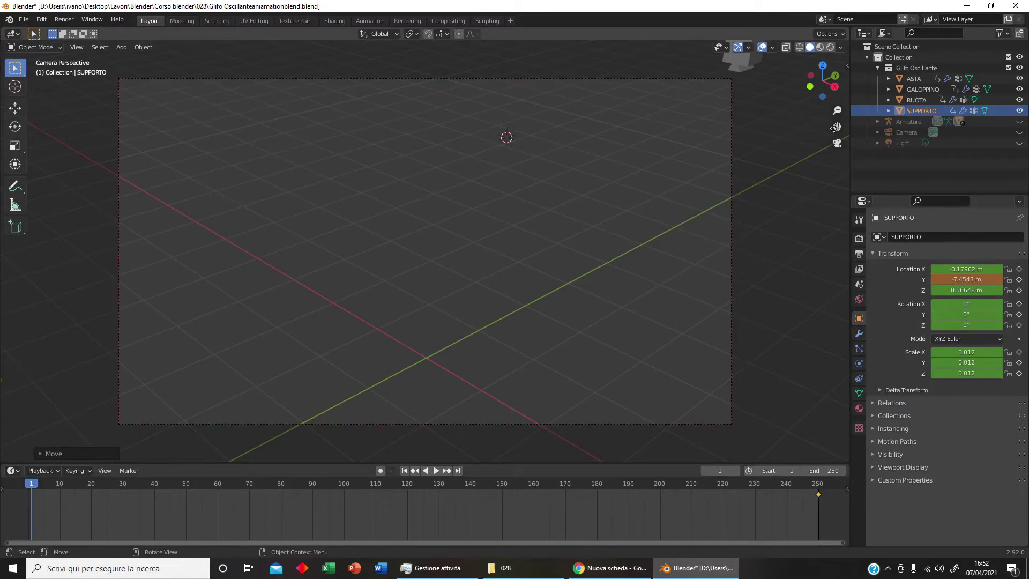
{"action": "left_click", "coordinate": [837, 143]}
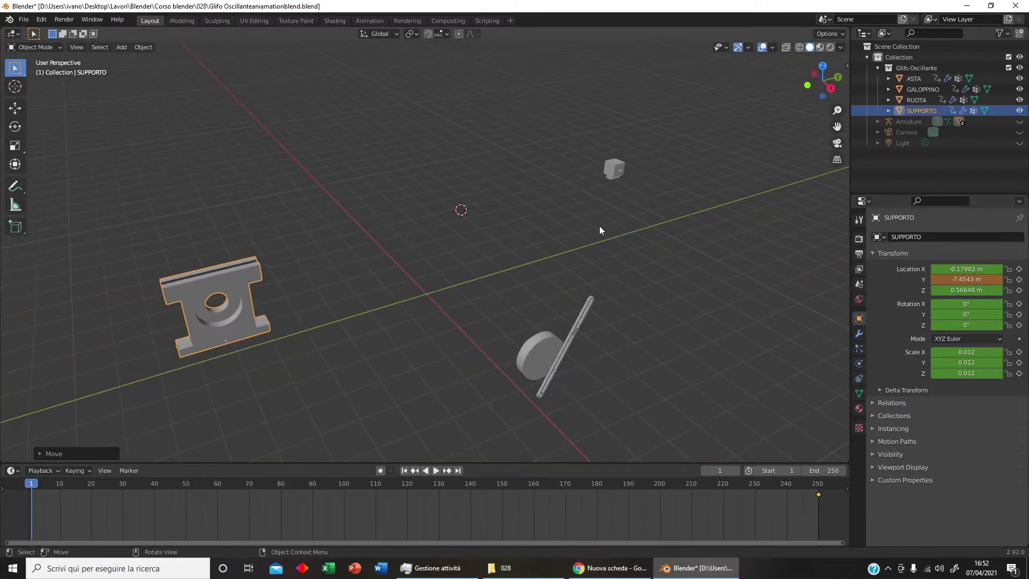
Step: Key Location, Rotation & Scale on all four parts at frame 1
{"action": "key", "text": "a"}
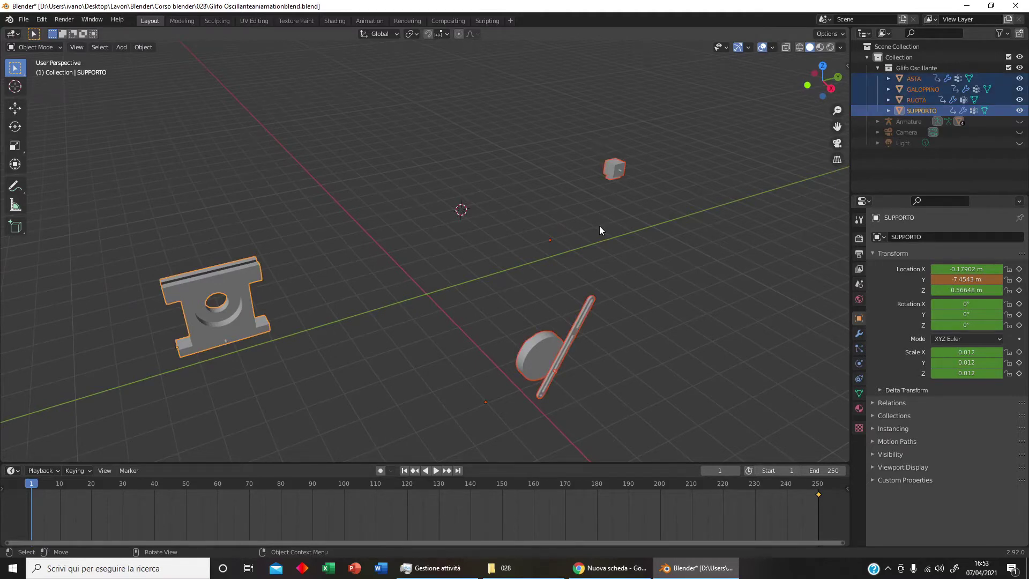
{"action": "key", "text": "i"}
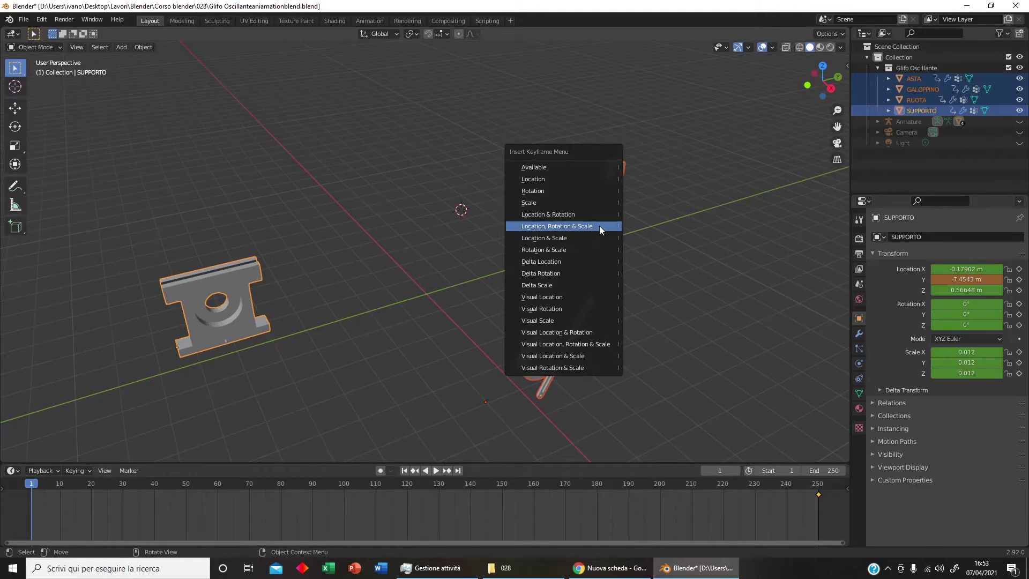
{"action": "left_click", "coordinate": [599, 230]}
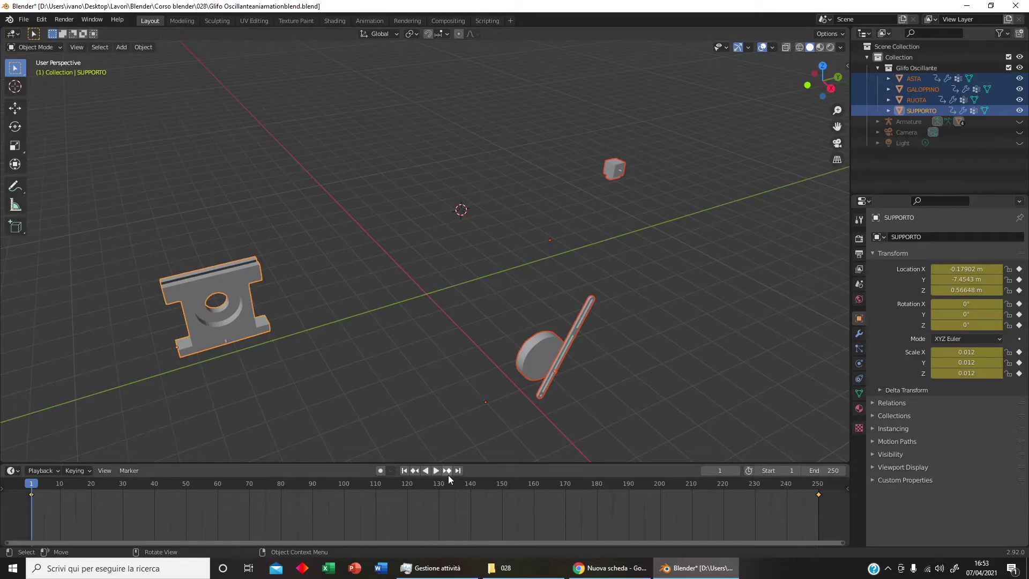
Step: Play the fly-in animation through the camera, then return to frame 1
{"action": "scroll", "coordinate": [459, 359], "scroll_direction": "up", "scroll_amount": 2}
{"action": "key", "text": "KP_0"}
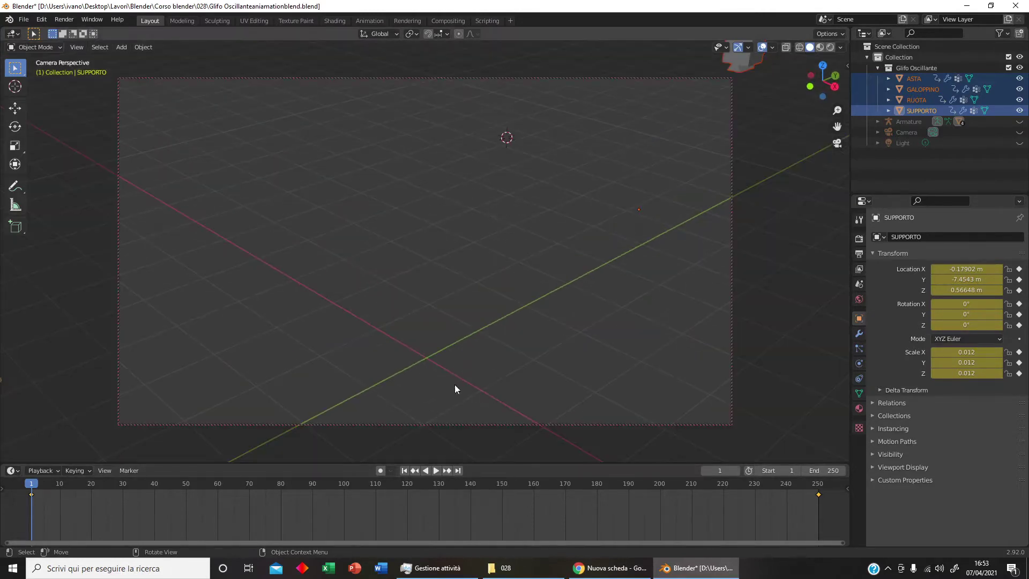
{"action": "left_click", "coordinate": [437, 471]}
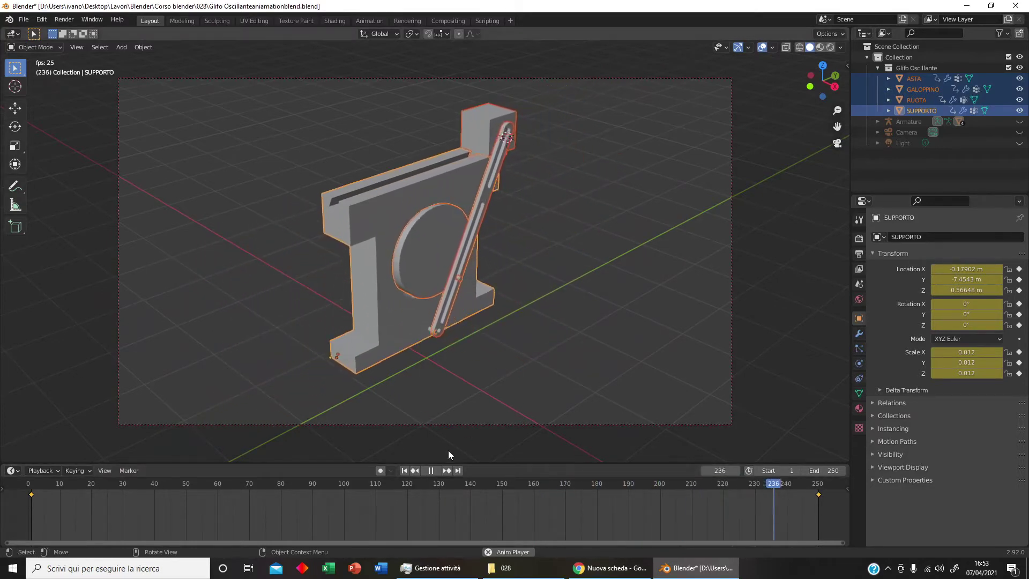
{"action": "left_click", "coordinate": [435, 471]}
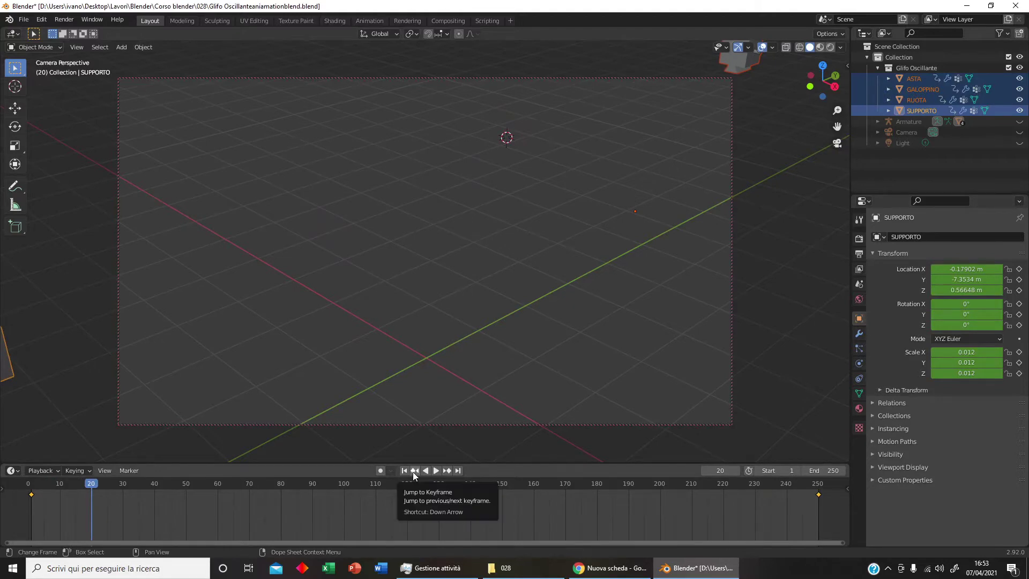
{"action": "left_click", "coordinate": [414, 471]}
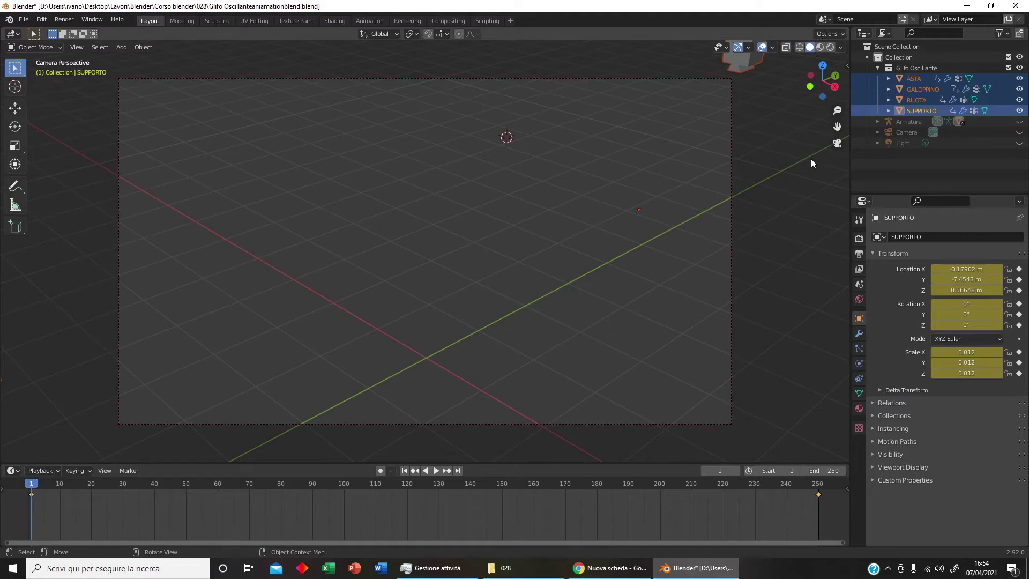
Step: Select only SUPPORTO and drag its end keyframe from frame 250 to about frame 60
{"action": "left_click", "coordinate": [837, 144]}
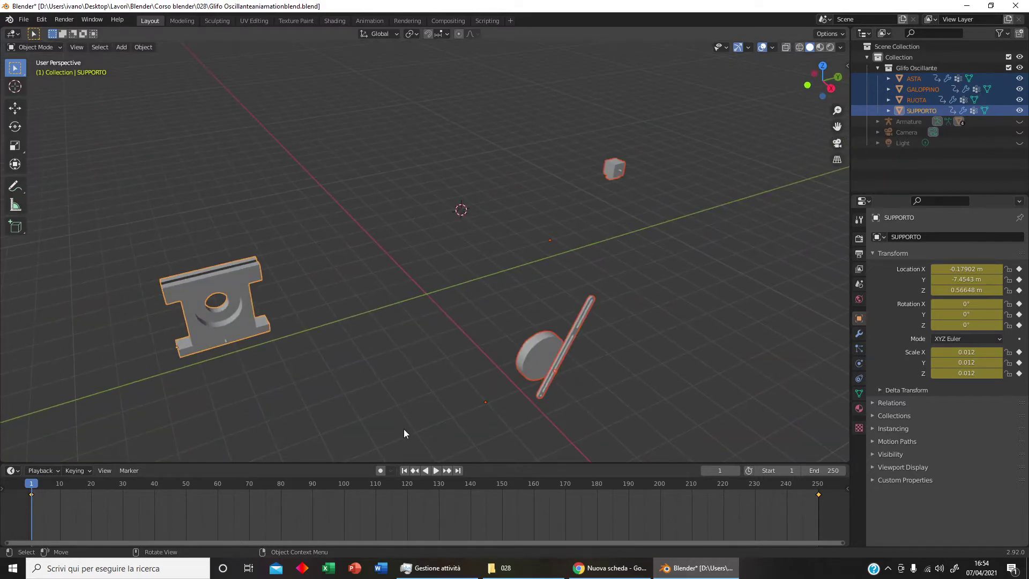
{"action": "left_click", "coordinate": [239, 329]}
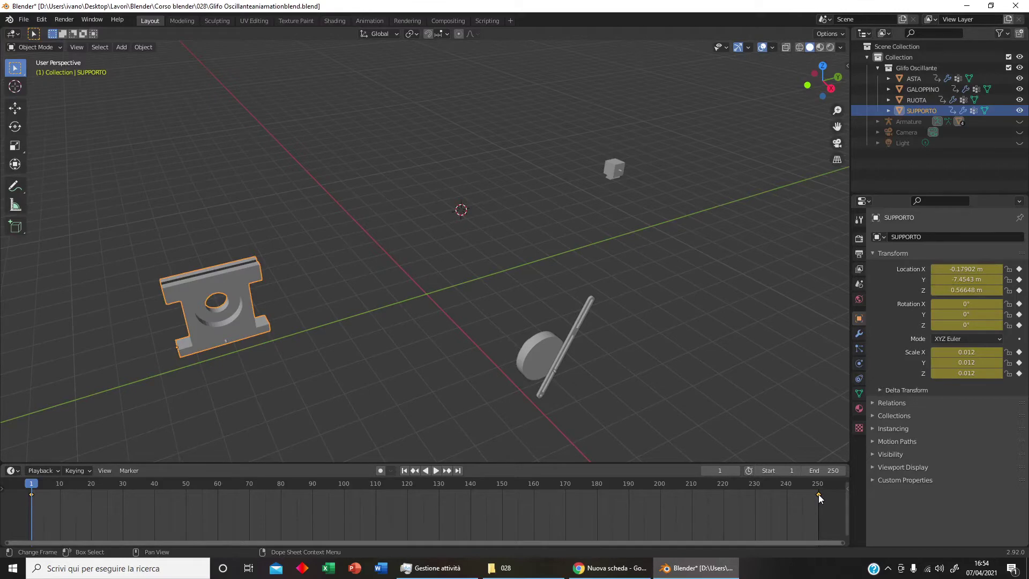
{"action": "left_click_drag", "start_coordinate": [818, 494], "coordinate": [218, 500]}
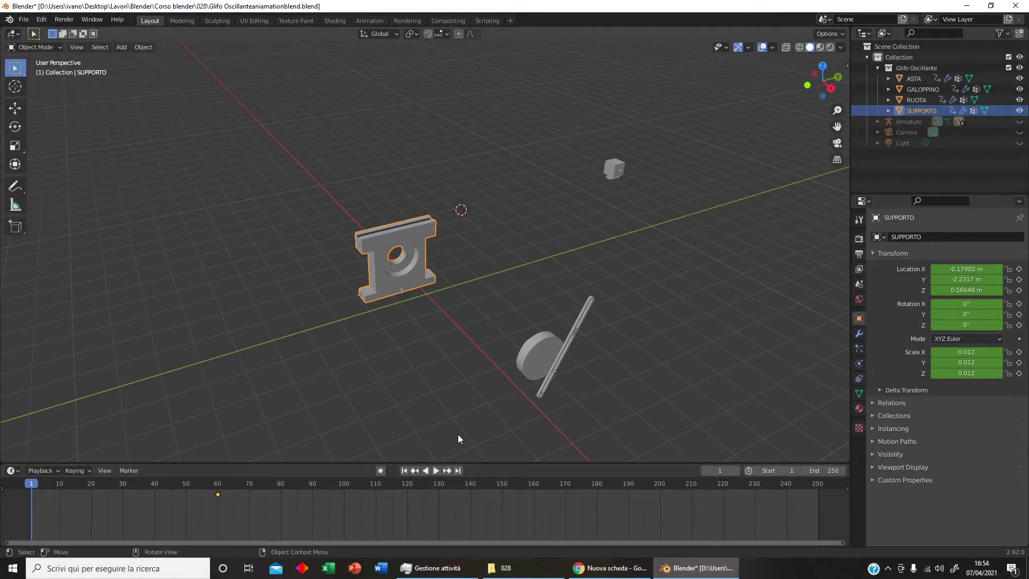
Step: Play the animation in camera view, zoom the timeline and step to frame 12
{"action": "left_click", "coordinate": [837, 143]}
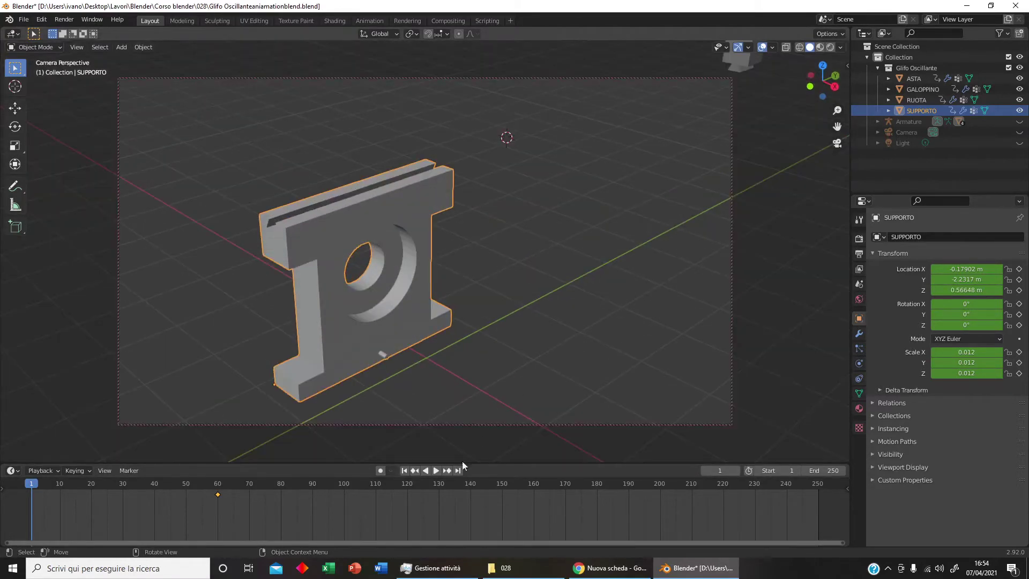
{"action": "left_click", "coordinate": [436, 470]}
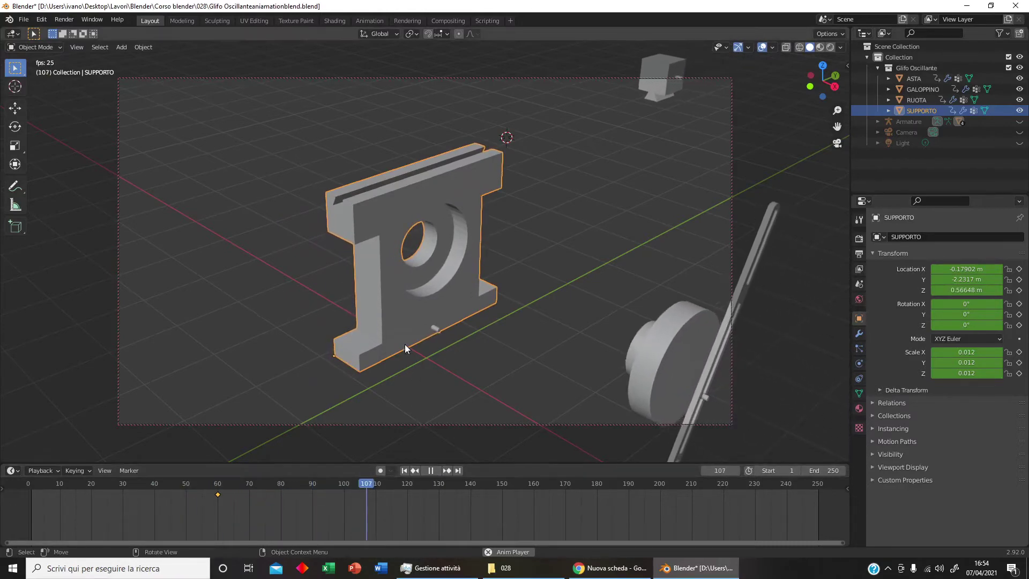
{"action": "left_click", "coordinate": [432, 472]}
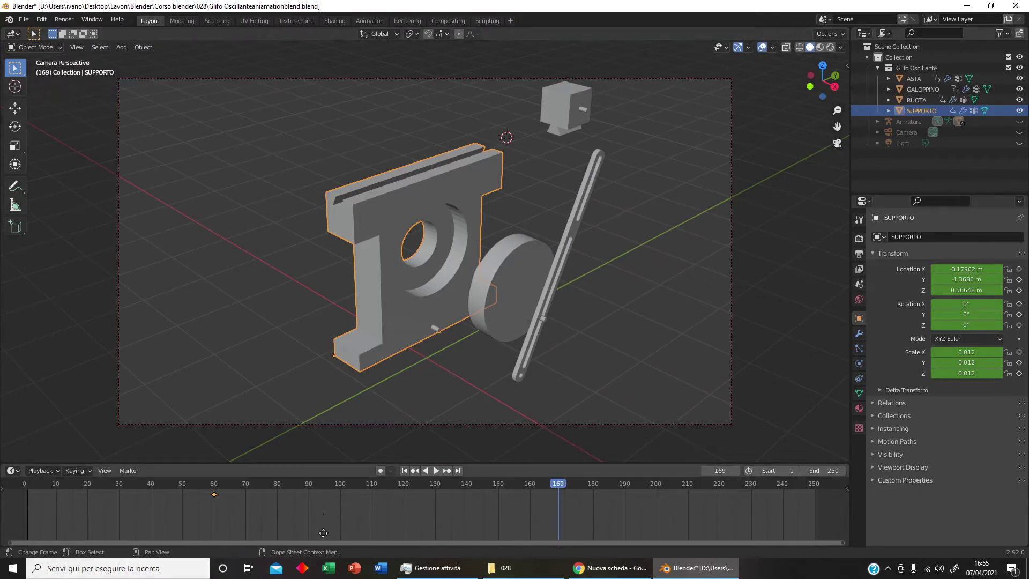
{"action": "middle_click_drag", "start_coordinate": [327, 526], "coordinate": [334, 526]}
{"action": "scroll", "coordinate": [233, 523], "scroll_direction": "up", "scroll_amount": 1}
{"action": "middle_click_drag", "start_coordinate": [233, 523], "coordinate": [304, 519]}
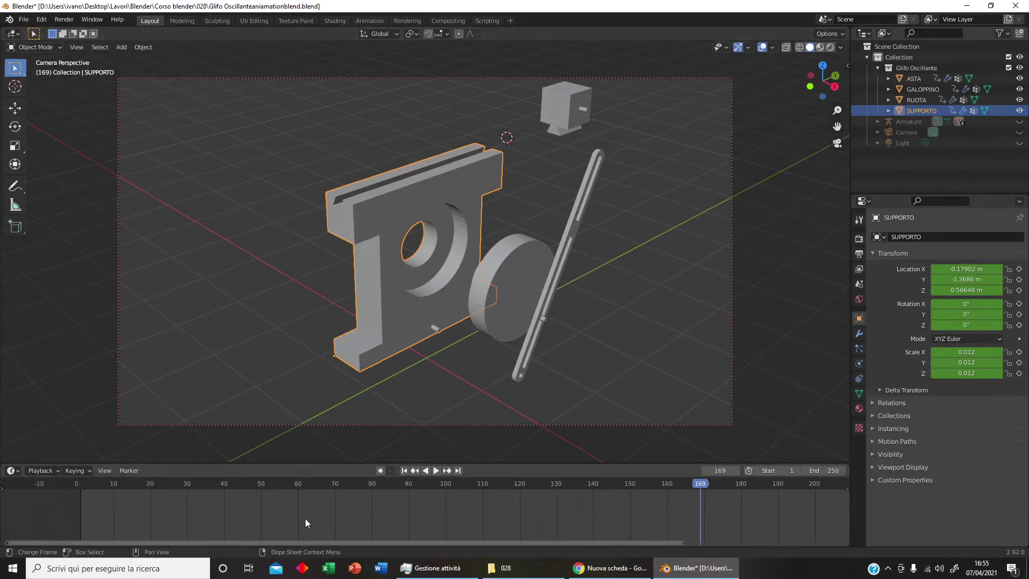
{"action": "left_click", "coordinate": [405, 470]}
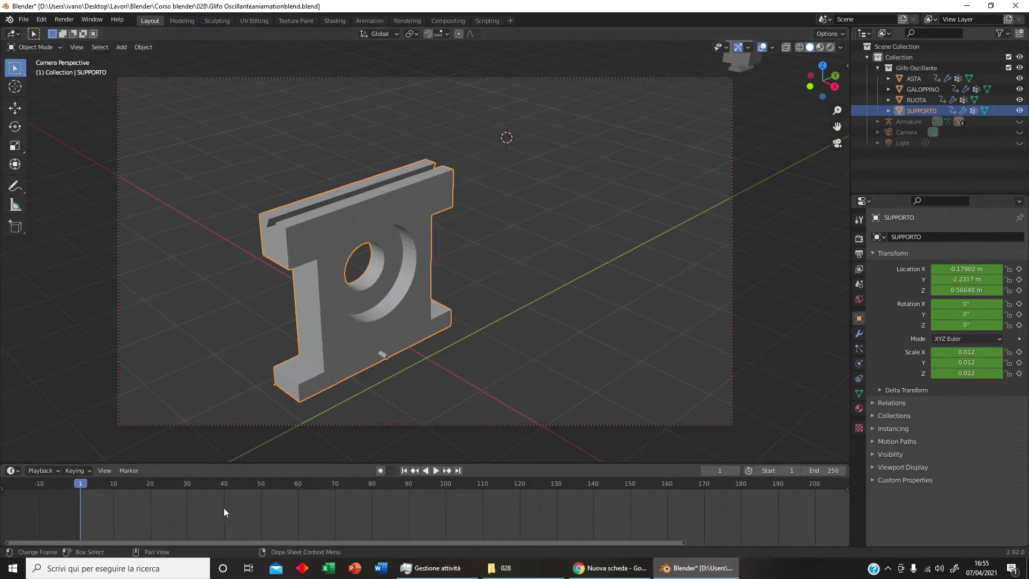
{"action": "key", "text": "Right"}
{"action": "key", "text": "Right"}
{"action": "key", "text": "Right"}
{"action": "key", "text": "Right"}
{"action": "key", "text": "Right"}
{"action": "key", "text": "Right"}
{"action": "key", "text": "Right"}
{"action": "key", "text": "Right"}
Step: Select the support's keyframes and shift them toward frame 0
{"action": "left_click_drag", "start_coordinate": [190, 502], "coordinate": [190, 523]}
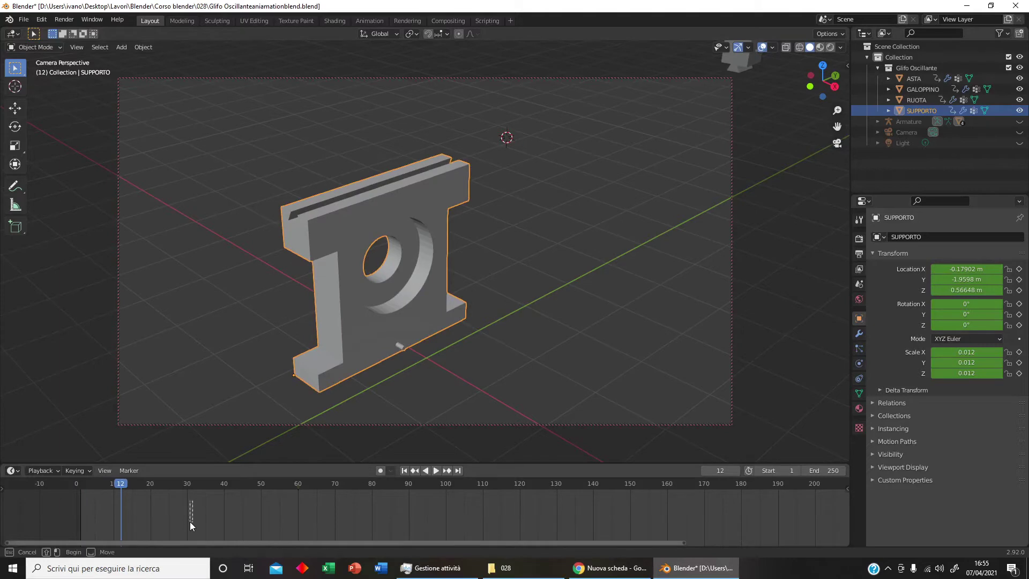
{"action": "scroll", "coordinate": [217, 538], "scroll_direction": "up", "scroll_amount": 2, "text": "ctrl"}
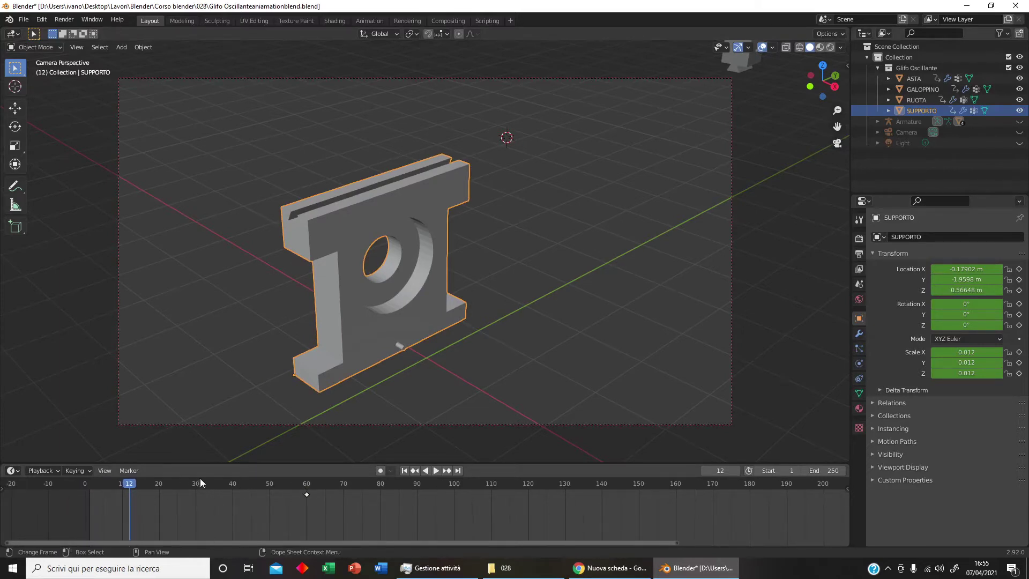
{"action": "scroll", "coordinate": [196, 504], "scroll_direction": "down", "scroll_amount": 2}
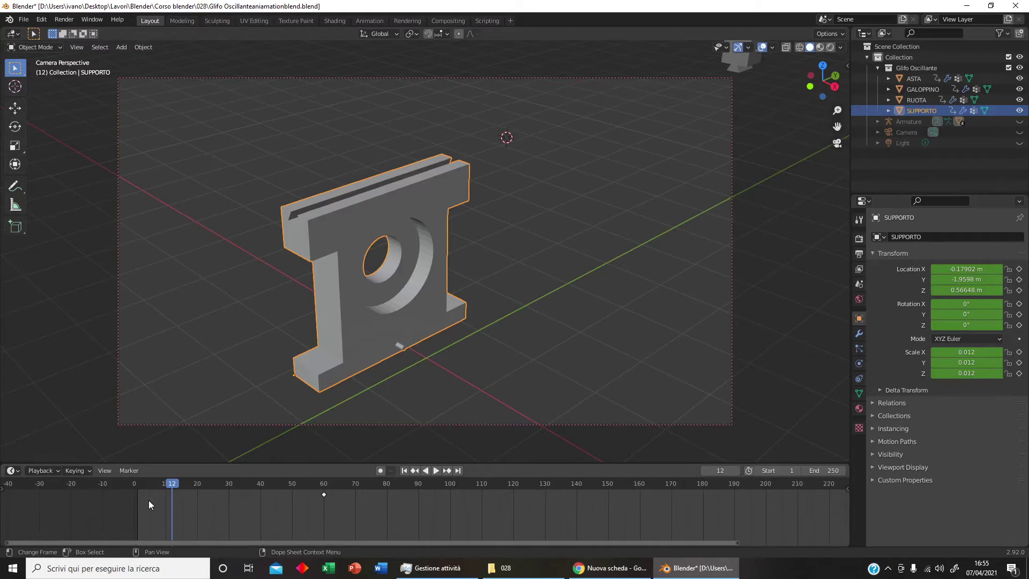
{"action": "left_click_drag", "start_coordinate": [176, 482], "coordinate": [210, 486]}
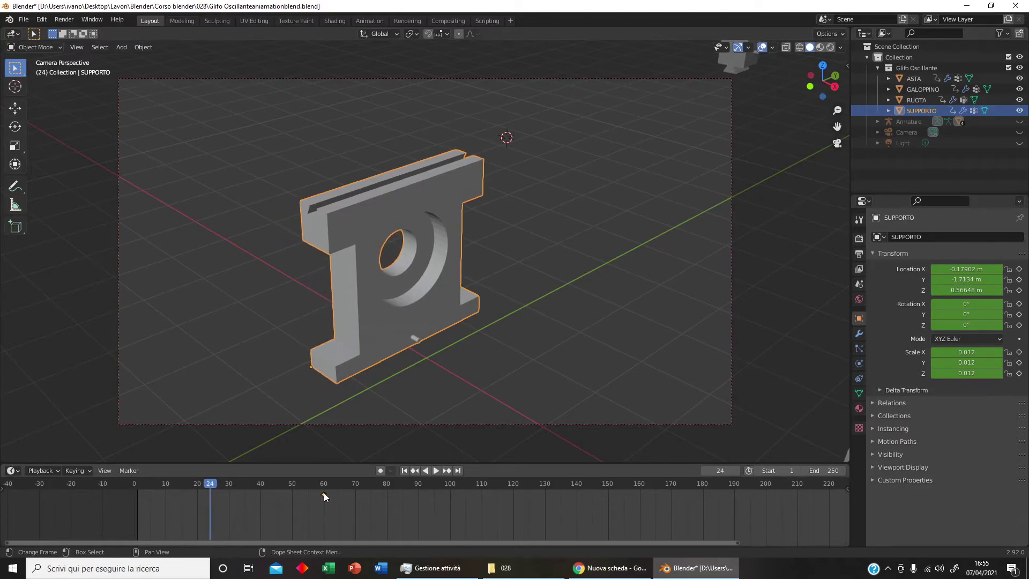
{"action": "scroll", "coordinate": [320, 503], "scroll_direction": "down", "scroll_amount": 1}
{"action": "scroll", "coordinate": [319, 503], "scroll_direction": "down", "scroll_amount": 1}
{"action": "scroll", "coordinate": [319, 503], "scroll_direction": "down", "scroll_amount": 2}
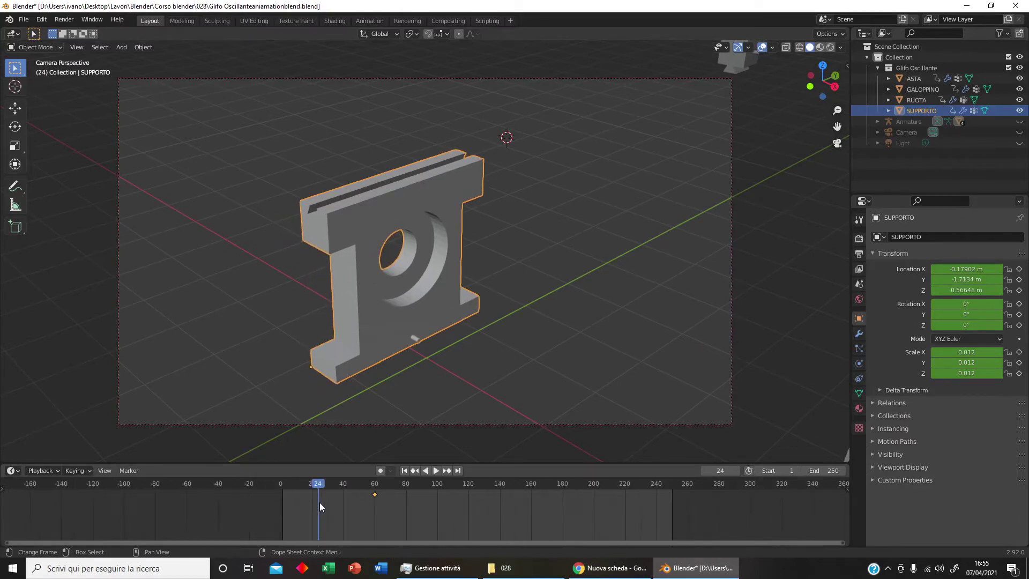
{"action": "scroll", "coordinate": [319, 503], "scroll_direction": "down", "scroll_amount": 2}
{"action": "mouse_move", "coordinate": [103, 496]}
{"action": "left_mouse_down"}
{"action": "mouse_move", "coordinate": [321, 500]}
{"action": "mouse_move", "coordinate": [333, 487]}
{"action": "mouse_move", "coordinate": [323, 488]}
{"action": "left_mouse_up"}
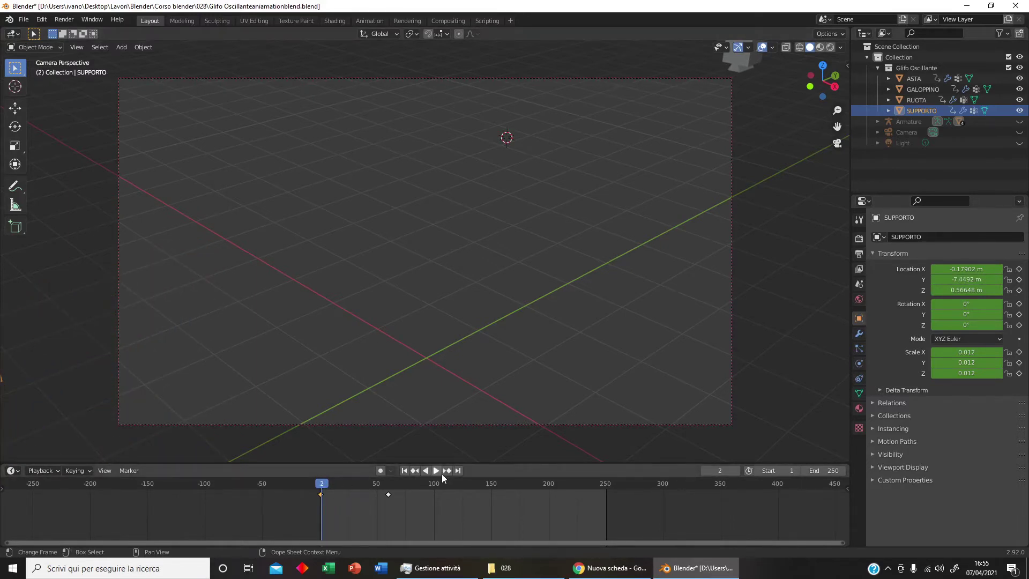
Step: Preview the support flying in, then select the wheel RUOTA
{"action": "left_click", "coordinate": [439, 472]}
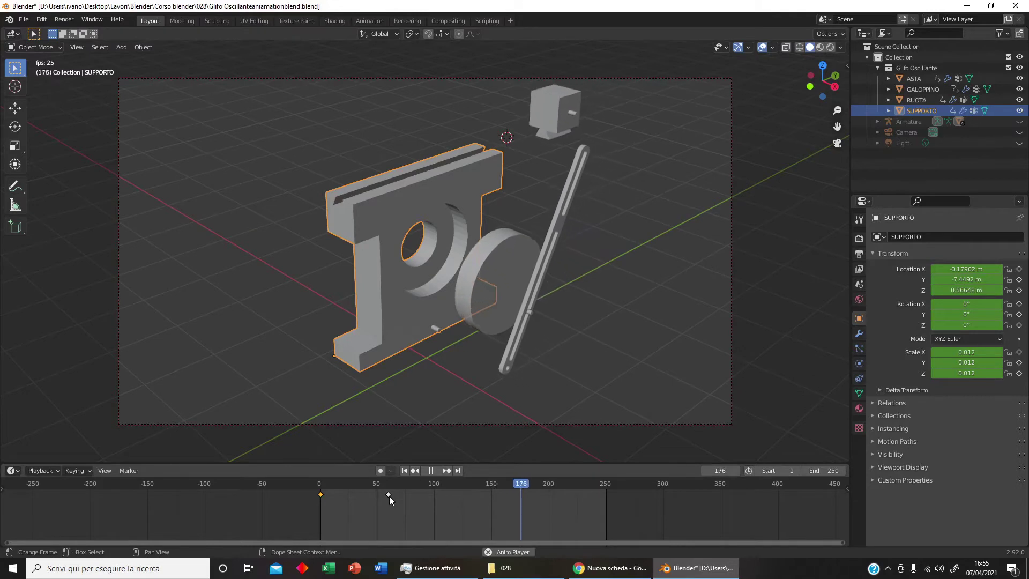
{"action": "left_click", "coordinate": [431, 470]}
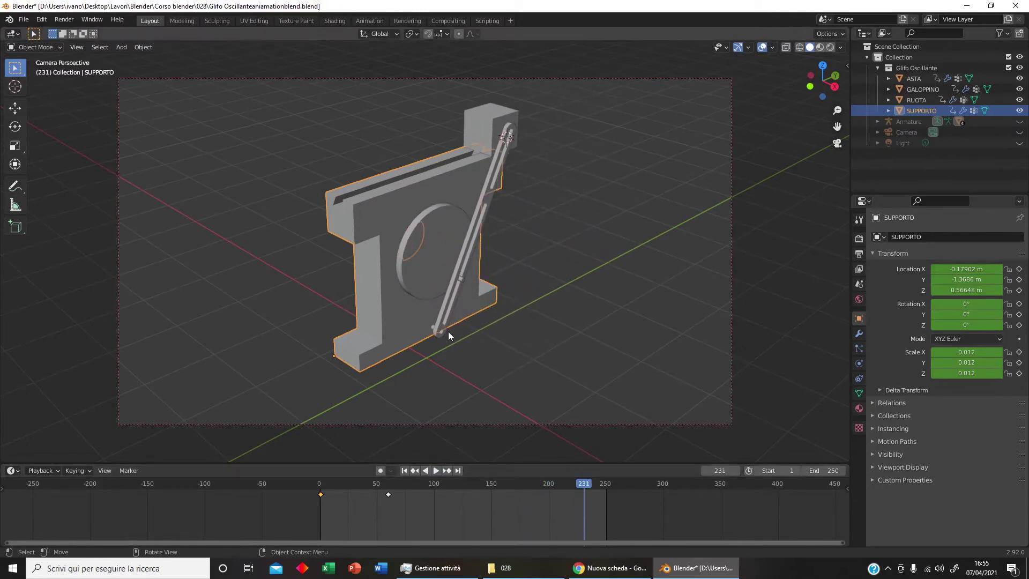
{"action": "left_click", "coordinate": [433, 290]}
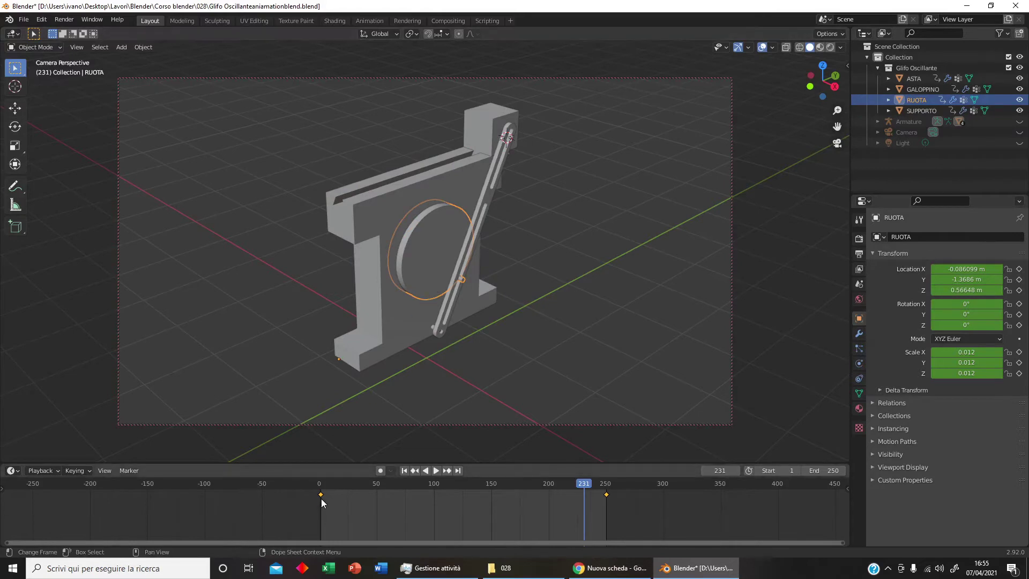
Step: Place RUOTA's keyframes at frames 50 and 100, then rewind and play back the timing
{"action": "left_click_drag", "start_coordinate": [322, 494], "coordinate": [378, 496]}
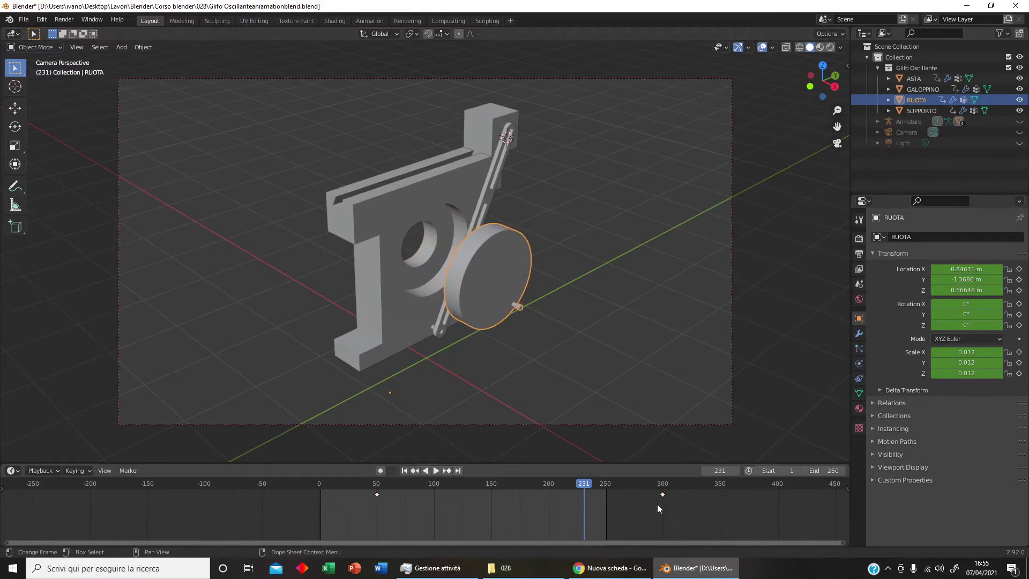
{"action": "left_click_drag", "start_coordinate": [662, 495], "coordinate": [500, 497]}
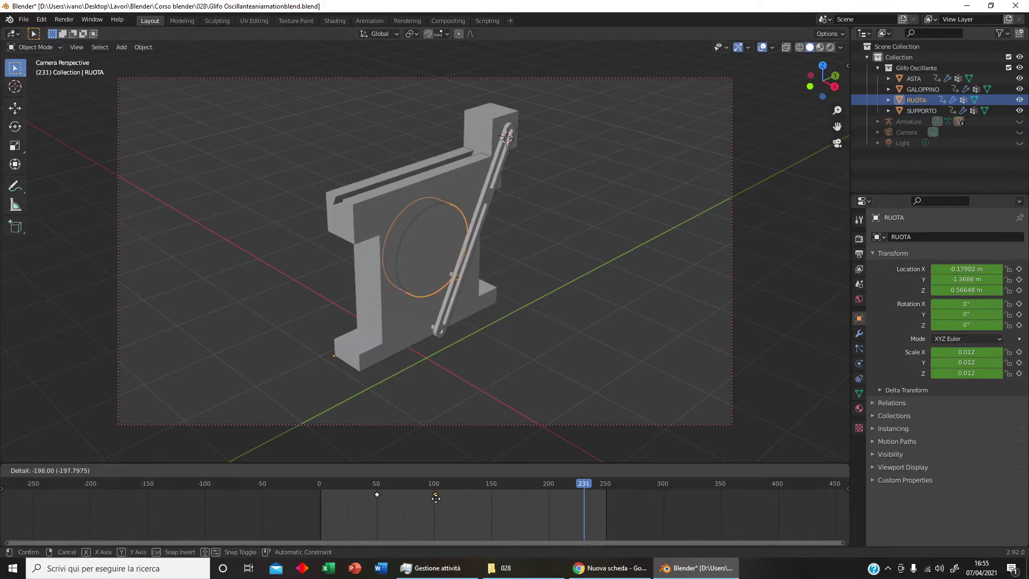
{"action": "left_click_drag", "start_coordinate": [436, 498], "coordinate": [435, 497]}
{"action": "left_click_drag", "start_coordinate": [576, 487], "coordinate": [322, 493]}
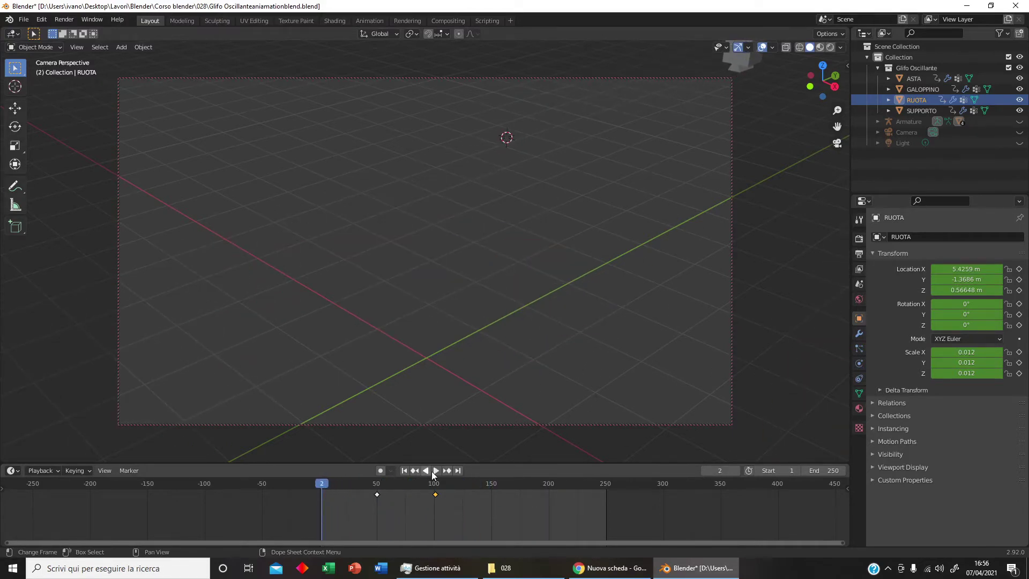
{"action": "left_click", "coordinate": [432, 470]}
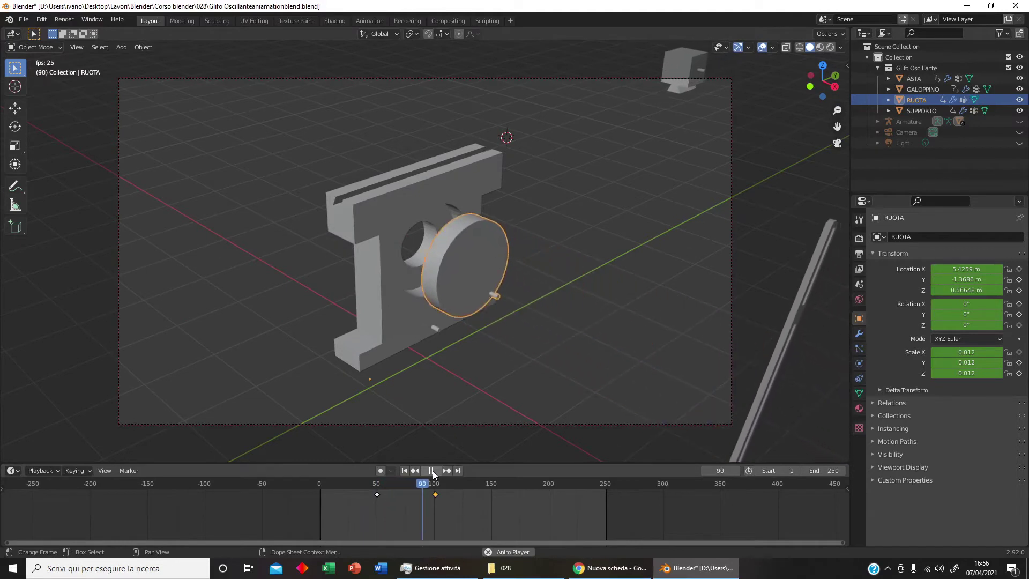
{"action": "left_click", "coordinate": [432, 471]}
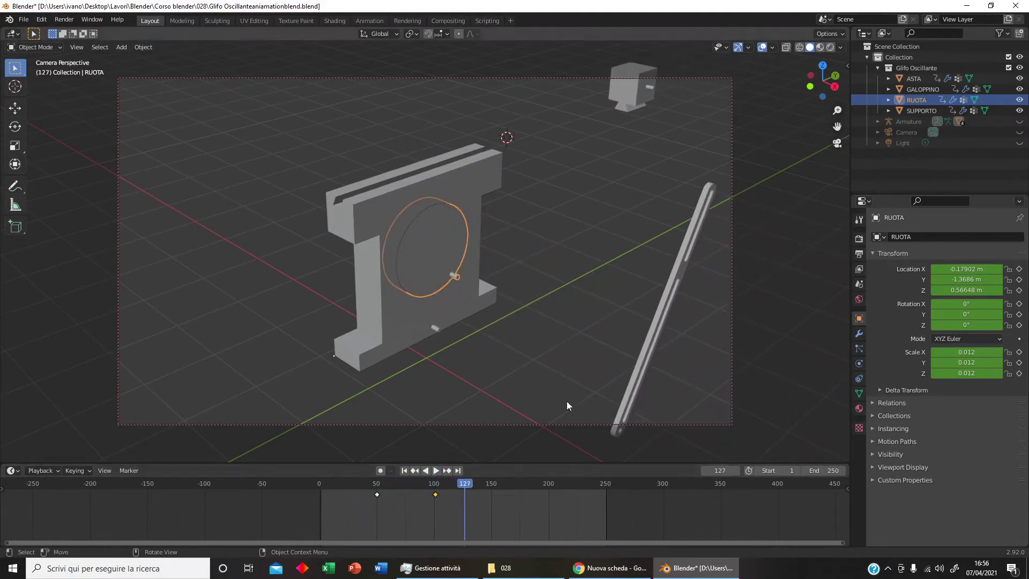
{"action": "left_click", "coordinate": [633, 380]}
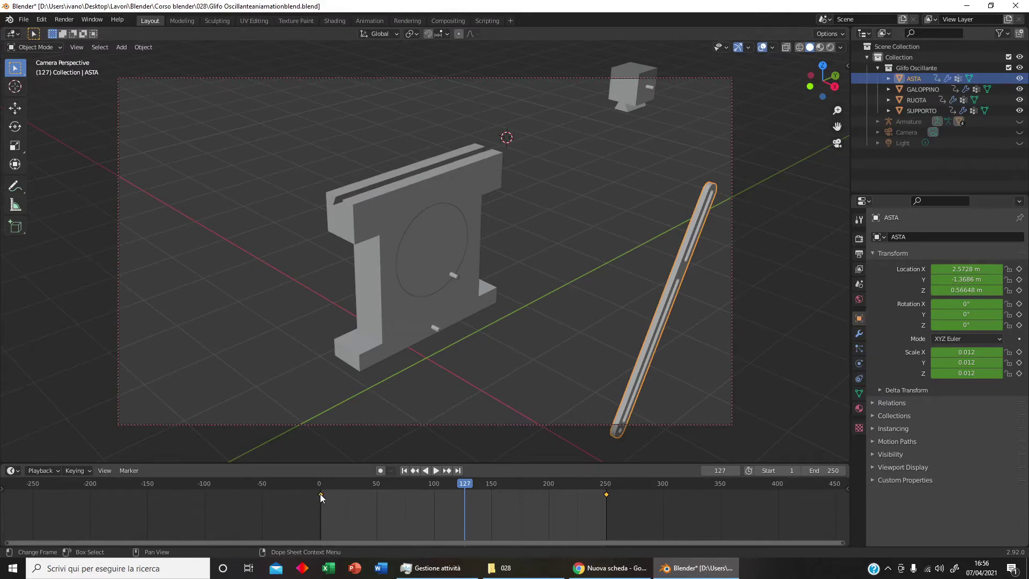
Step: Retime ASTA's fly-in keyframes to start near frame 100 and end near 150
{"action": "left_click_drag", "start_coordinate": [320, 493], "coordinate": [436, 492]}
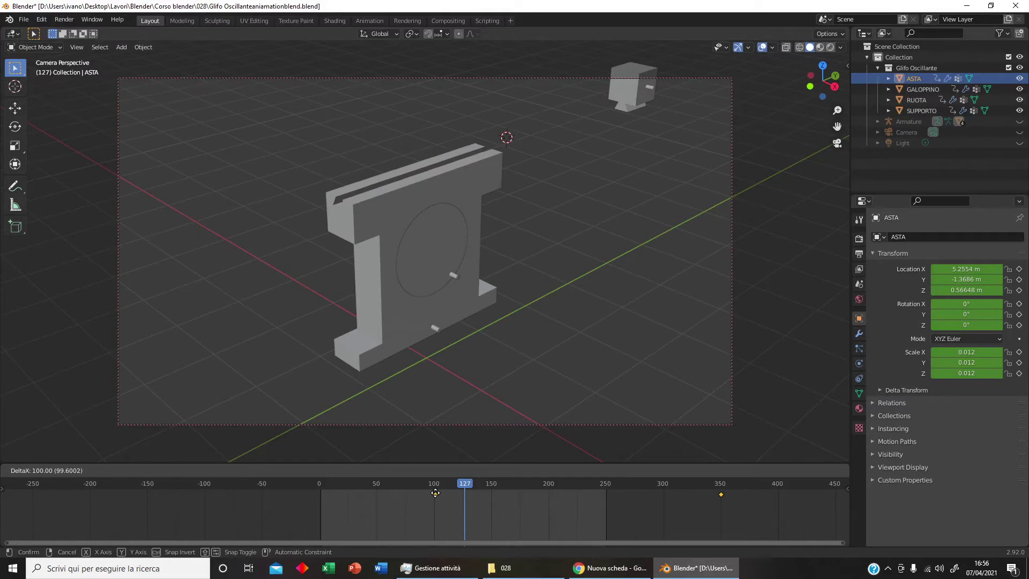
{"action": "right_click", "coordinate": [436, 493]}
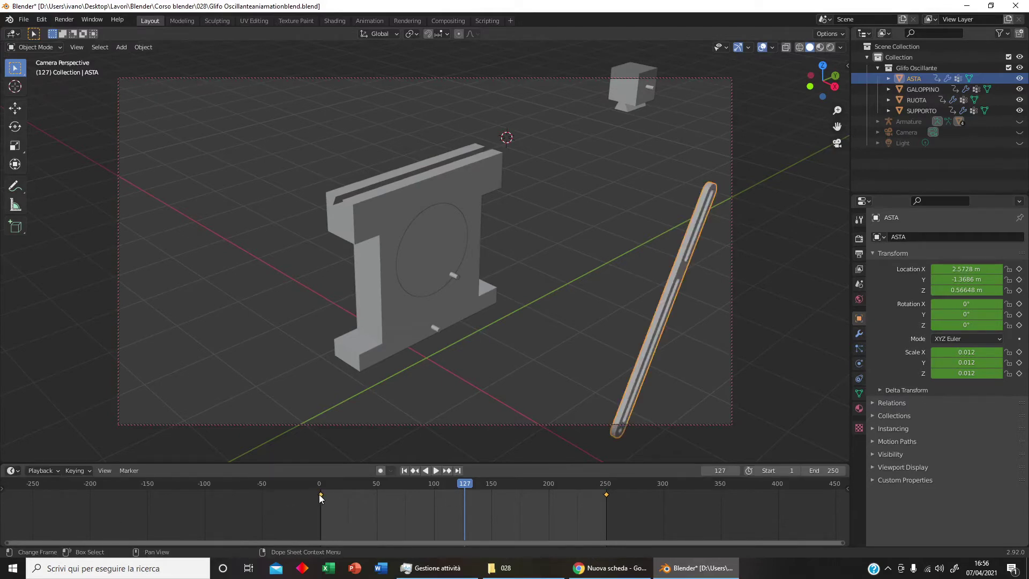
{"action": "left_click_drag", "start_coordinate": [320, 494], "coordinate": [434, 497]}
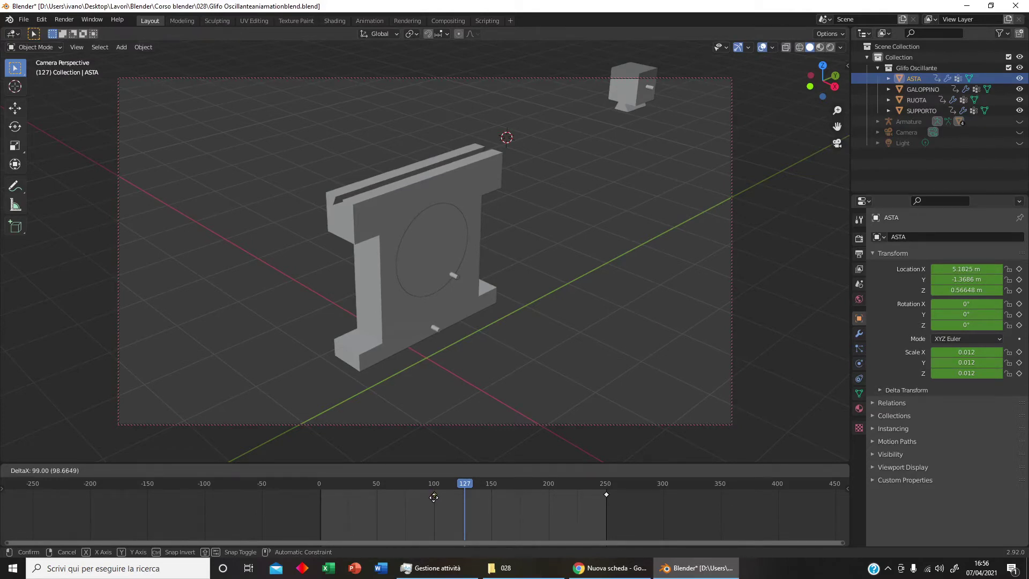
{"action": "left_click_drag", "start_coordinate": [433, 497], "coordinate": [433, 497]}
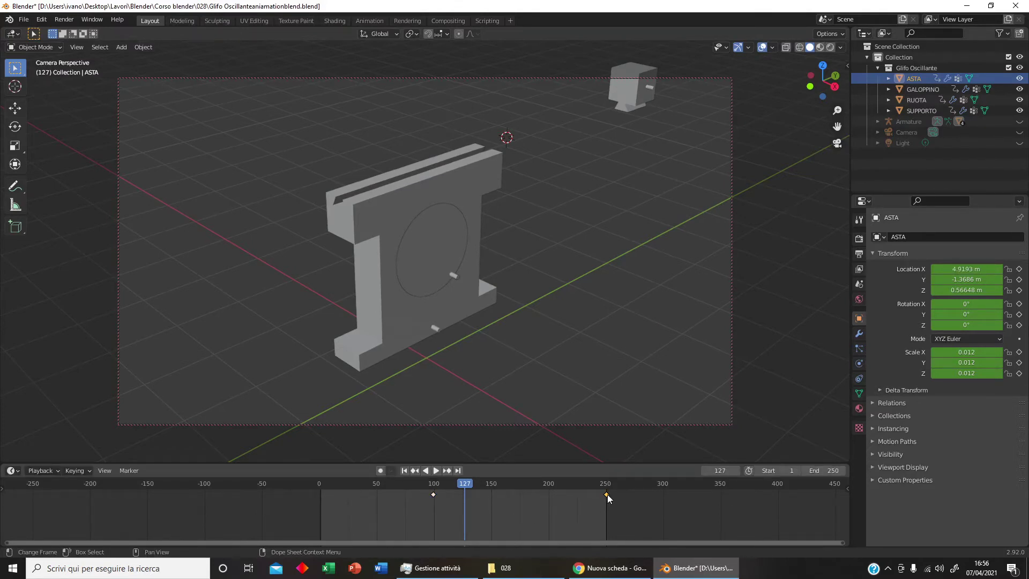
{"action": "left_click_drag", "start_coordinate": [607, 494], "coordinate": [494, 500]}
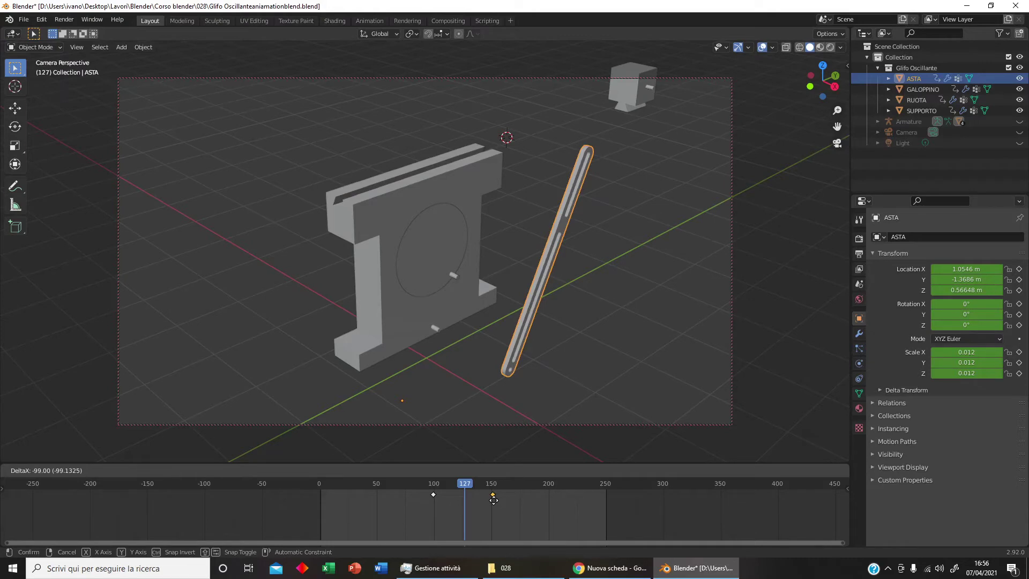
{"action": "left_click_drag", "start_coordinate": [494, 500], "coordinate": [494, 500]}
Step: Rewind to frame 1 and play back to check the rod's timing
{"action": "left_click", "coordinate": [405, 470]}
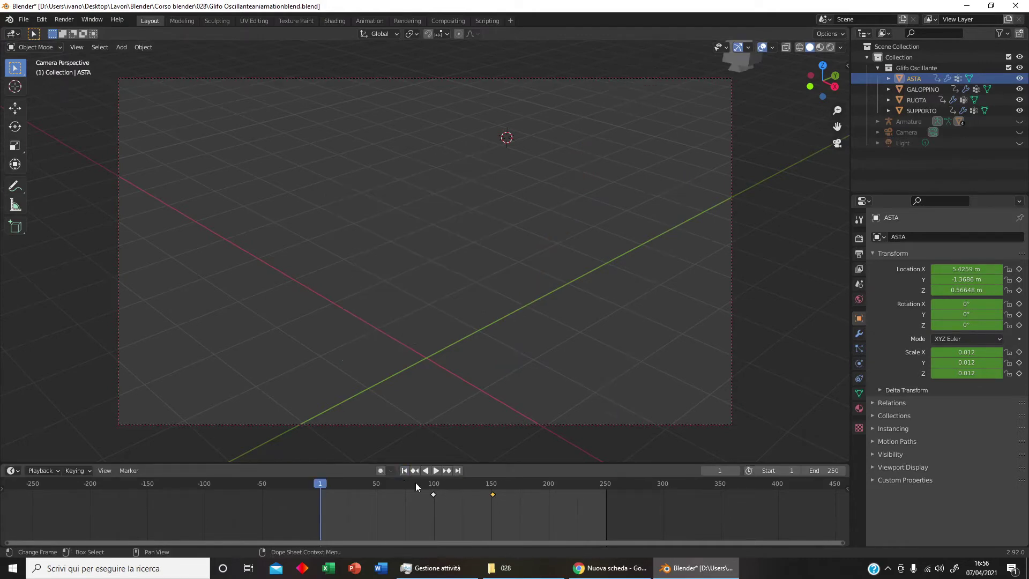
{"action": "left_click", "coordinate": [436, 471]}
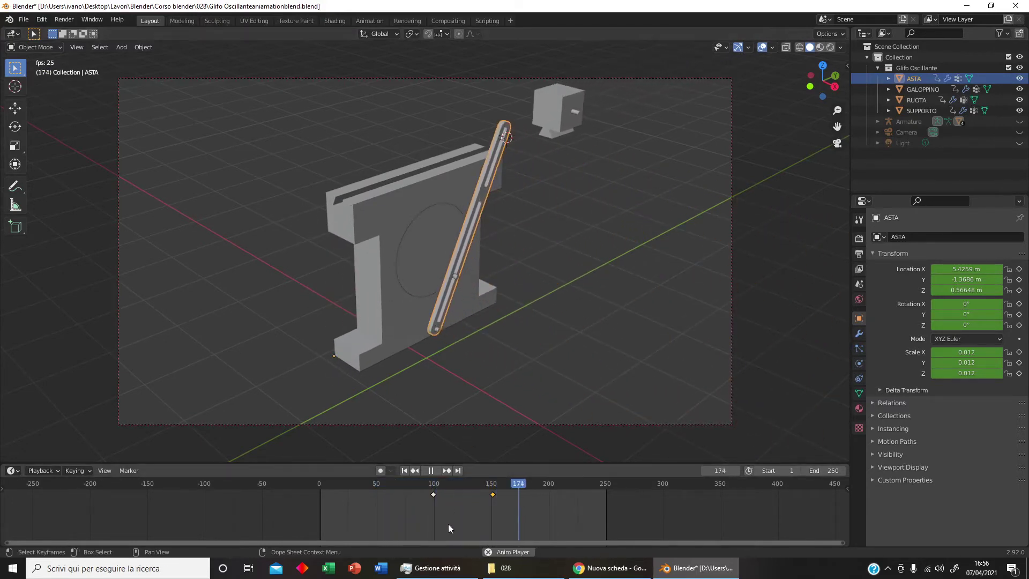
{"action": "left_click", "coordinate": [432, 473]}
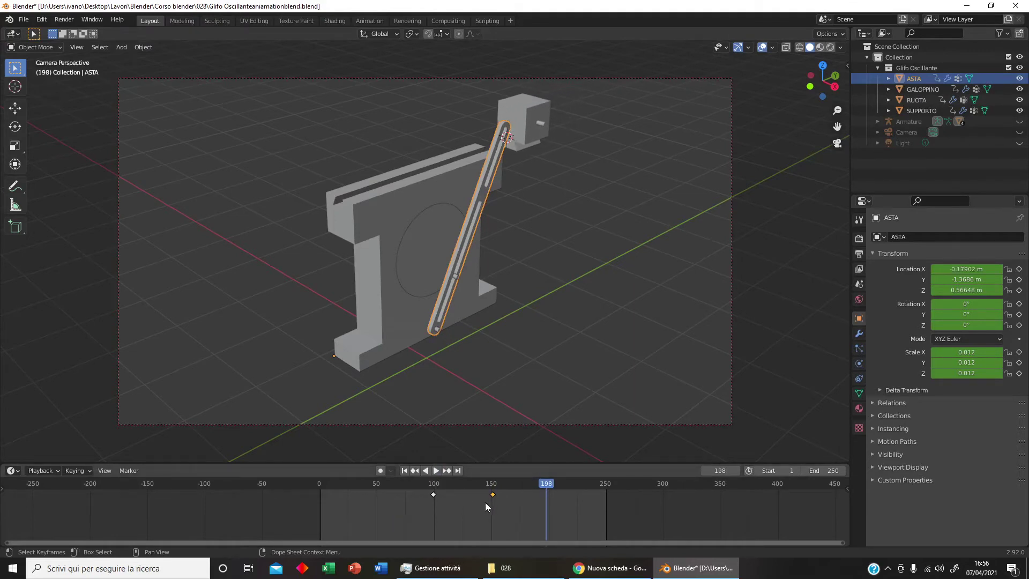
Step: Shift both ASTA keyframes later and retime GALOPPINO's fly-in to about frames 136–180
{"action": "left_click", "coordinate": [433, 495], "text": "shift"}
{"action": "left_click_drag", "start_coordinate": [494, 496], "coordinate": [603, 499]}
{"action": "left_click", "coordinate": [521, 141]}
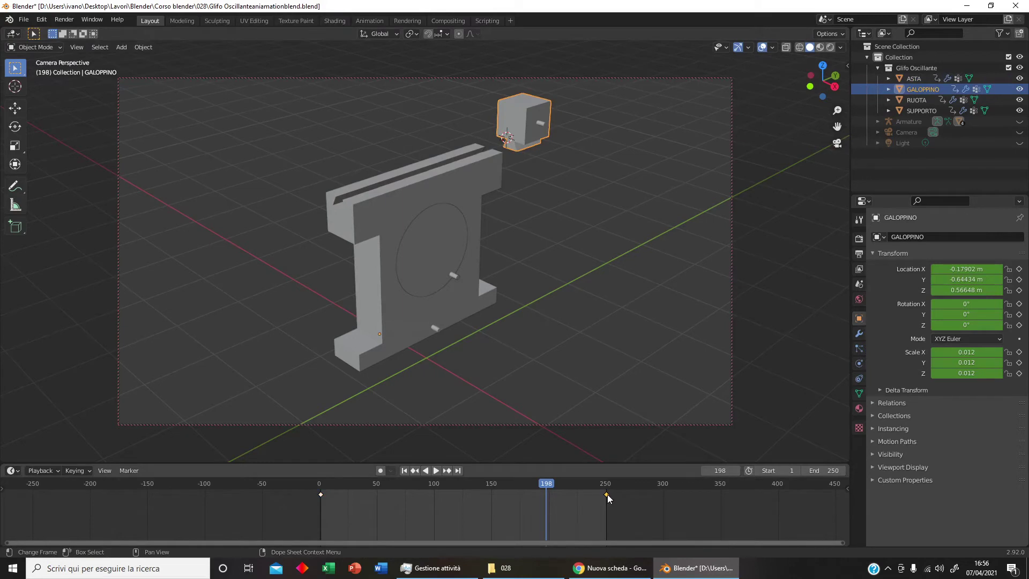
{"action": "left_click_drag", "start_coordinate": [607, 494], "coordinate": [527, 501]}
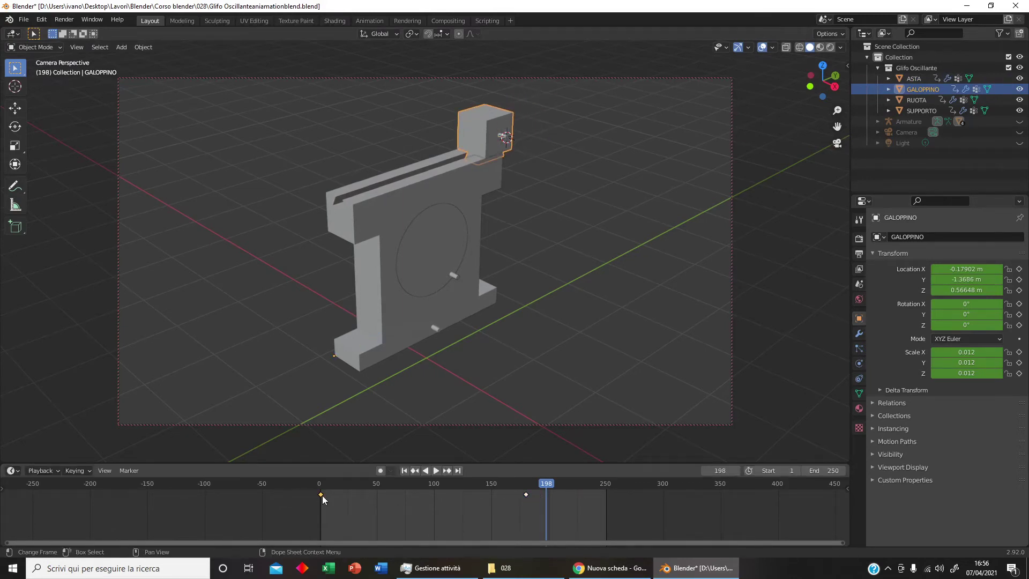
{"action": "left_click_drag", "start_coordinate": [323, 495], "coordinate": [483, 505]}
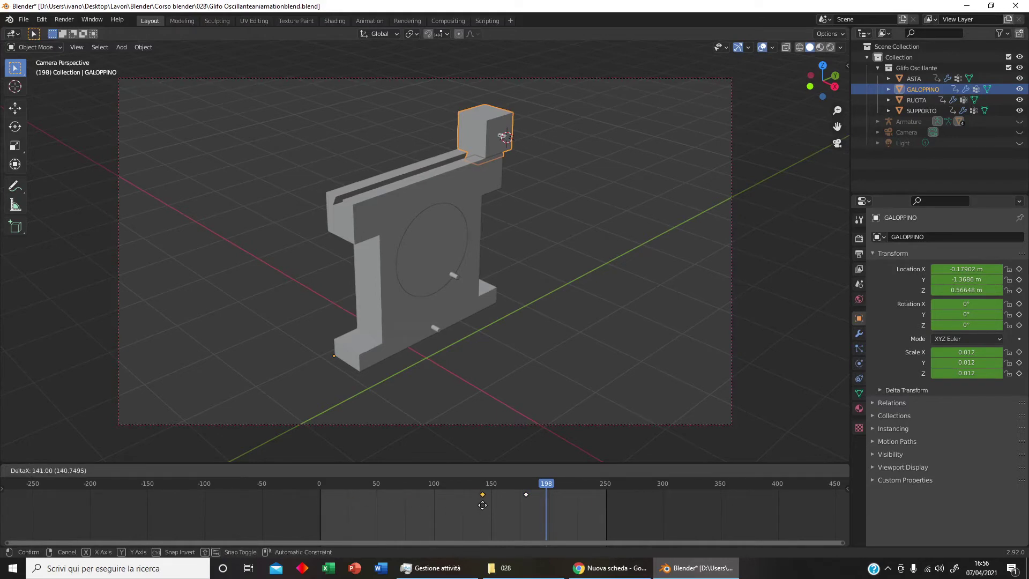
{"action": "left_click_drag", "start_coordinate": [478, 505], "coordinate": [475, 506]}
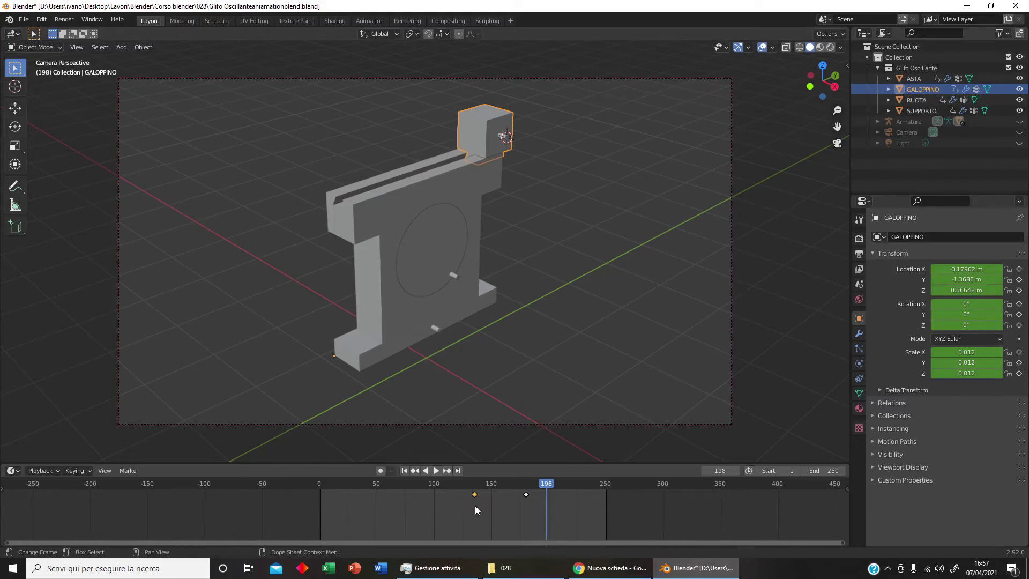
{"action": "left_click", "coordinate": [405, 473]}
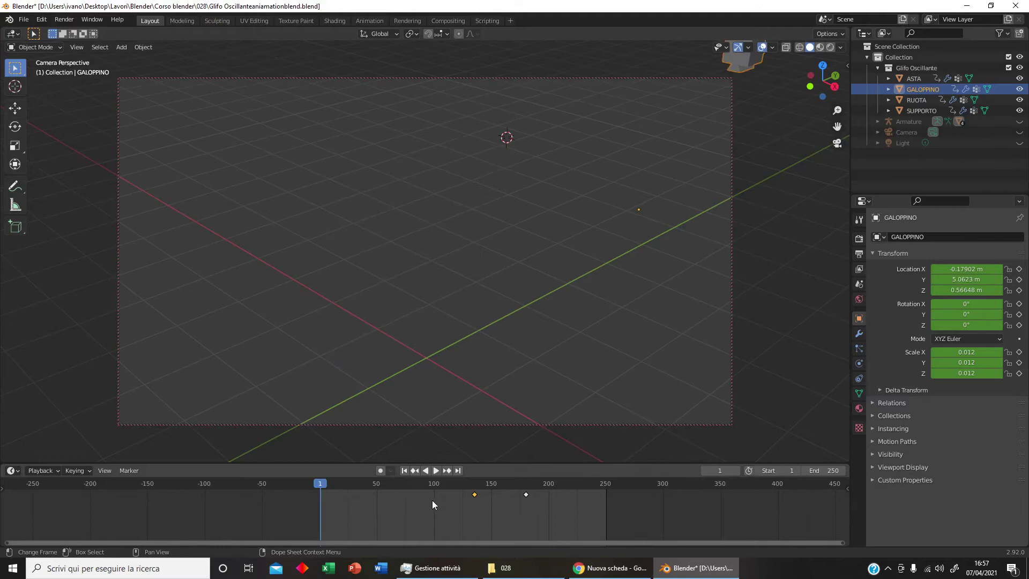
Step: Preview the block's fly-in timing, then change the scene End frame from 250 to 500
{"action": "left_click", "coordinate": [436, 471]}
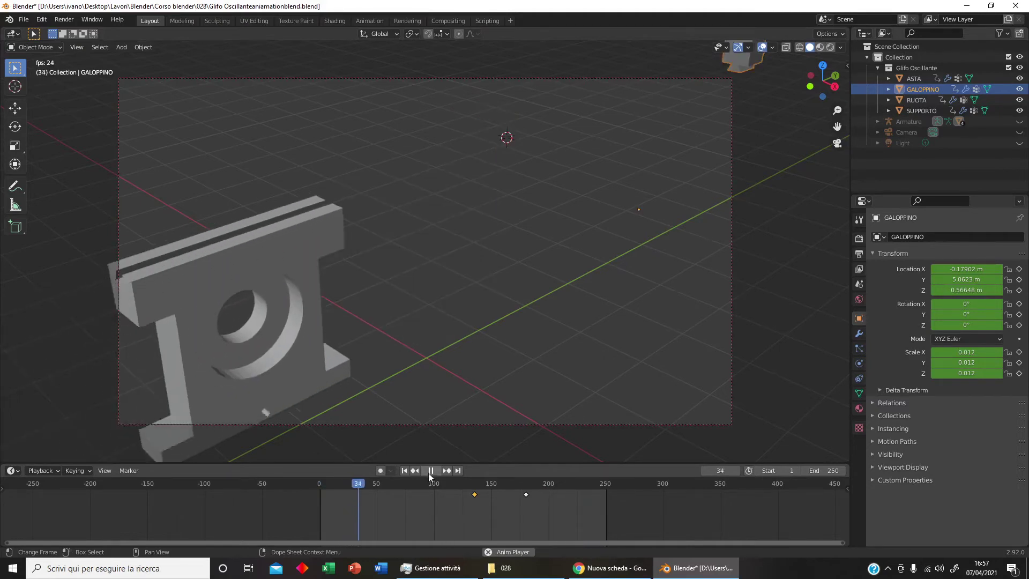
{"action": "key", "text": "space"}
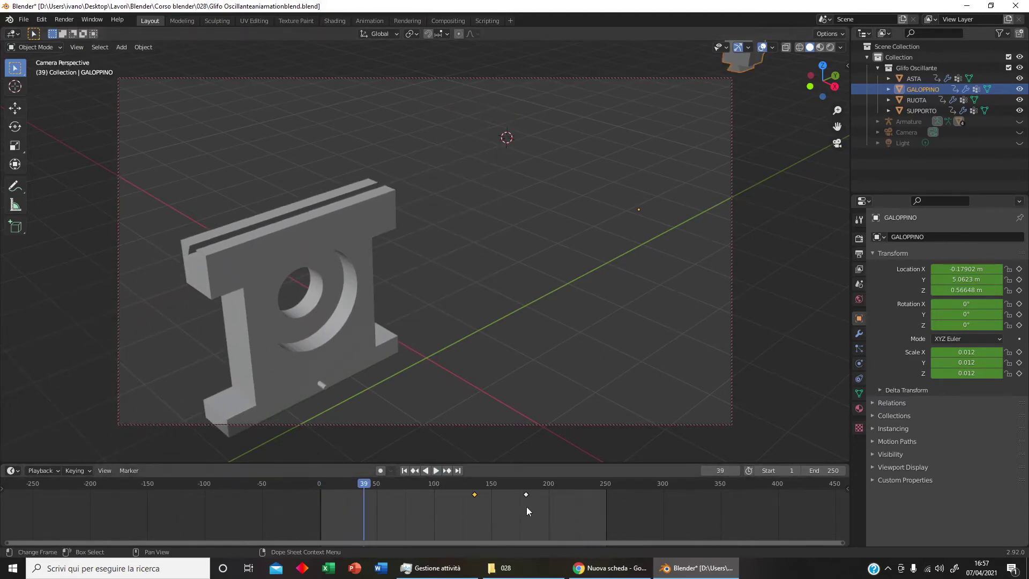
{"action": "left_click", "coordinate": [815, 471]}
{"action": "key", "text": "Return"}
{"action": "scroll", "coordinate": [709, 512], "scroll_direction": "down", "scroll_amount": 2}
{"action": "scroll", "coordinate": [655, 499], "scroll_direction": "down", "scroll_amount": 1}
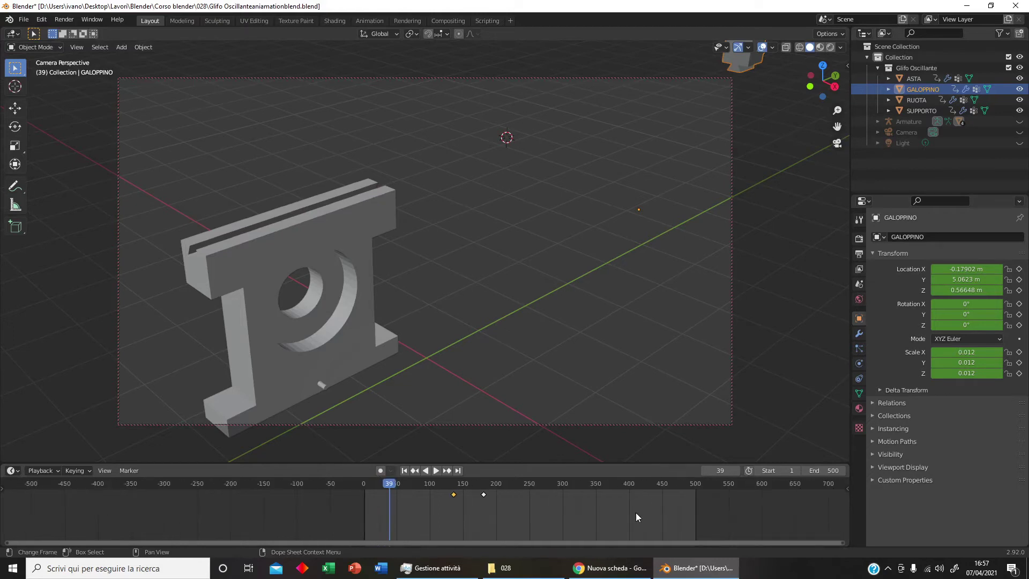
{"action": "scroll", "coordinate": [636, 509], "scroll_direction": "down", "scroll_amount": 2}
Step: Play the extended animation and drag GALOPPINO's start keyframe back to about frame 100
{"action": "left_click", "coordinate": [436, 471]}
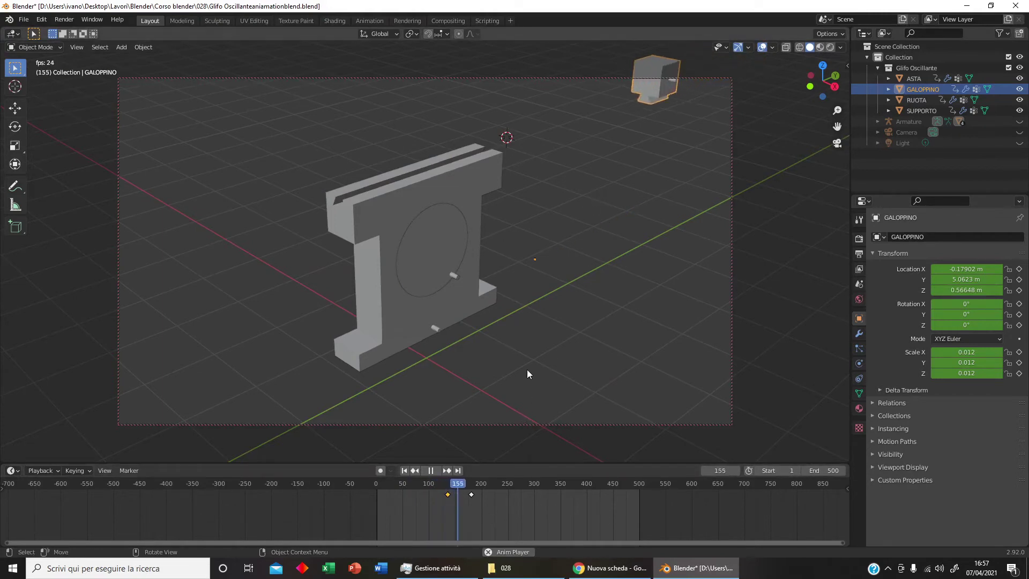
{"action": "left_click_drag", "start_coordinate": [448, 493], "coordinate": [432, 498]}
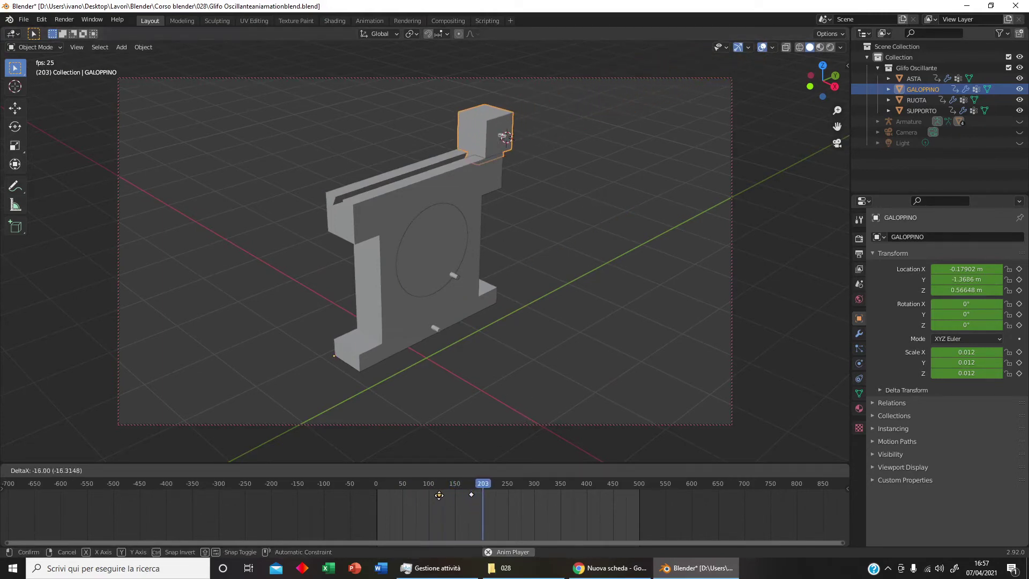
{"action": "left_click_drag", "start_coordinate": [507, 490], "coordinate": [407, 496]}
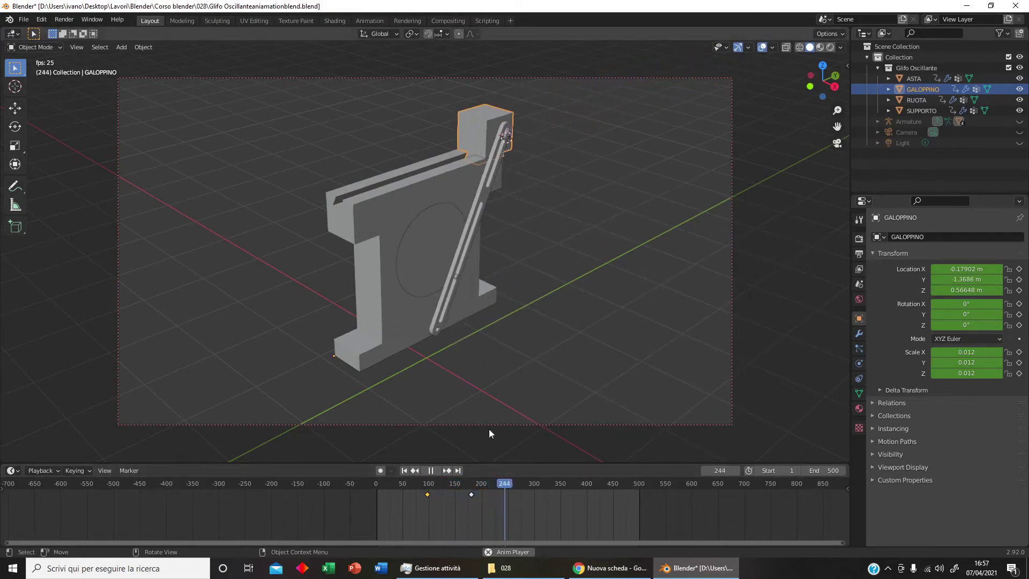
Step: Nudge ASTA's keyframe slightly earlier and replay the animation from the start
{"action": "left_click", "coordinate": [452, 299]}
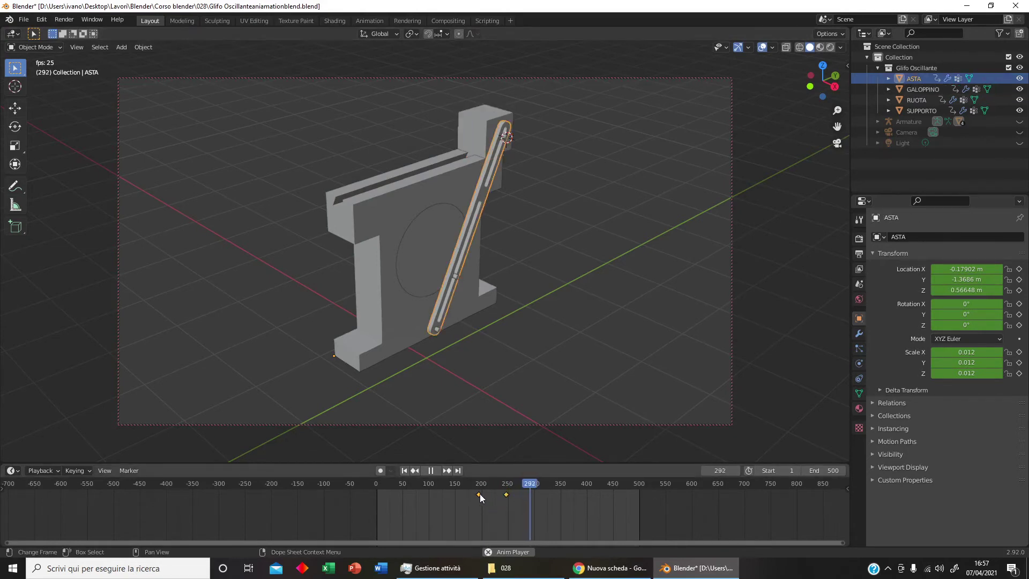
{"action": "left_click_drag", "start_coordinate": [478, 494], "coordinate": [469, 497]}
{"action": "left_click_drag", "start_coordinate": [543, 484], "coordinate": [375, 489]}
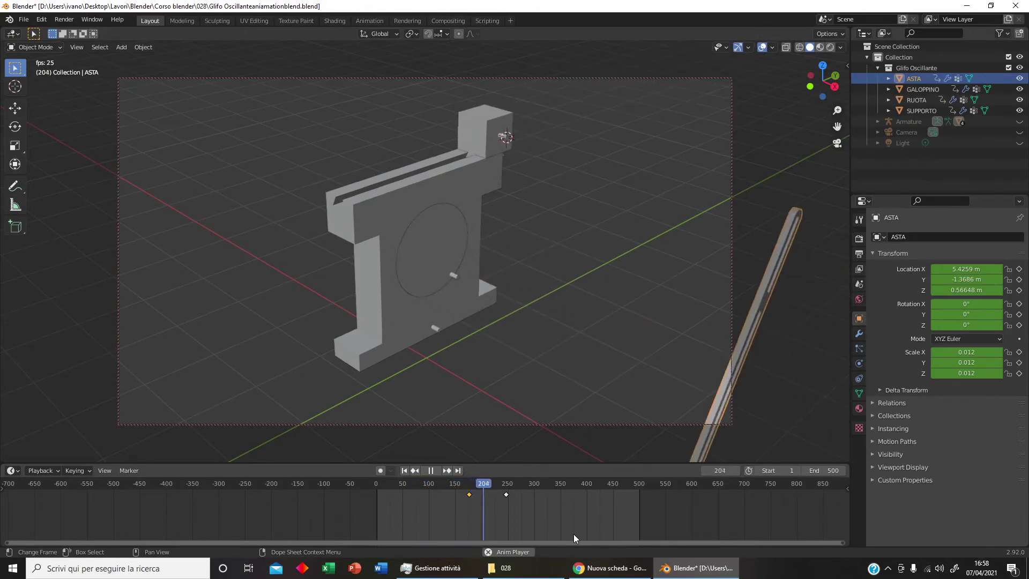
{"action": "left_click", "coordinate": [434, 470]}
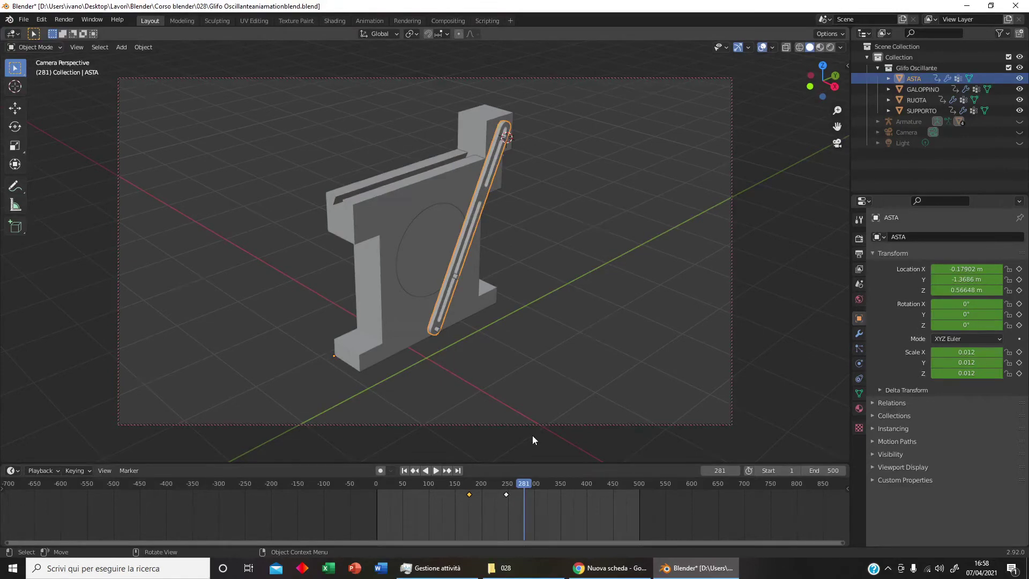
Step: Scrub to around frame 299 and set the current frame to exactly 300
{"action": "left_click", "coordinate": [529, 484]}
{"action": "left_click_drag", "start_coordinate": [534, 486], "coordinate": [535, 485]}
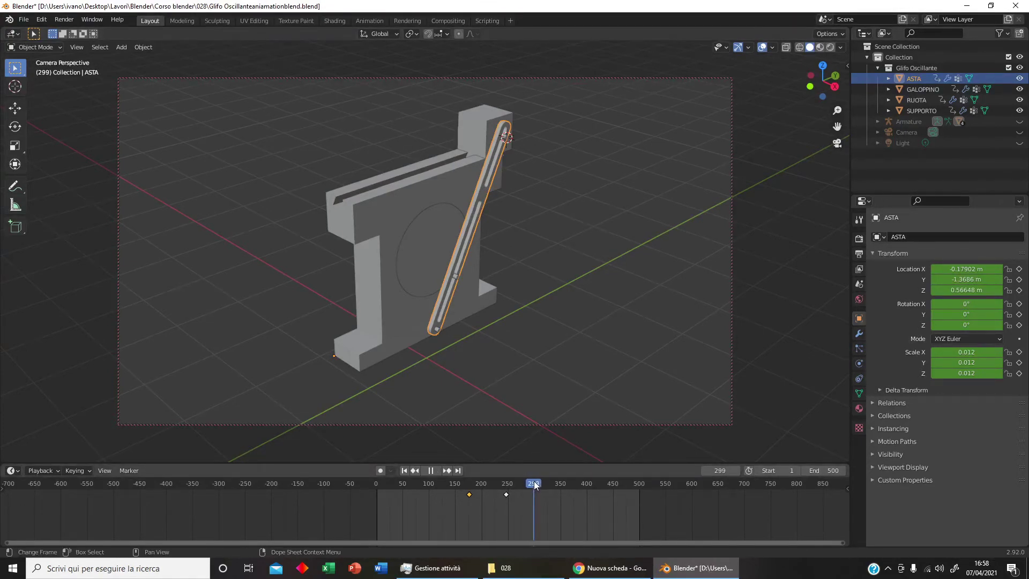
{"action": "left_click", "coordinate": [720, 471]}
{"action": "type", "text": "300"}
{"action": "key", "text": "Return"}
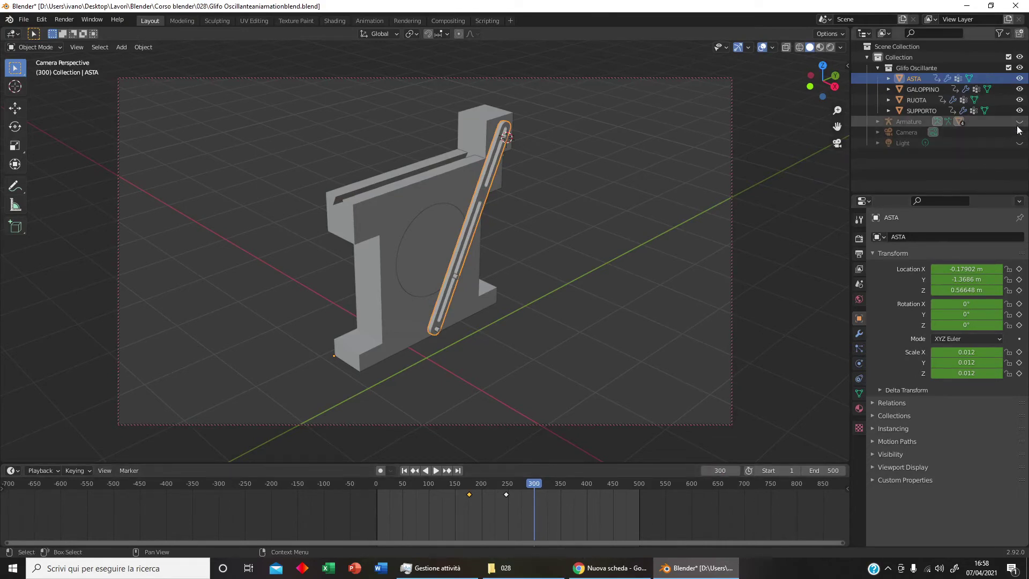
Step: Unhide the Armature in the outliner and replay the animation
{"action": "left_click", "coordinate": [1020, 121]}
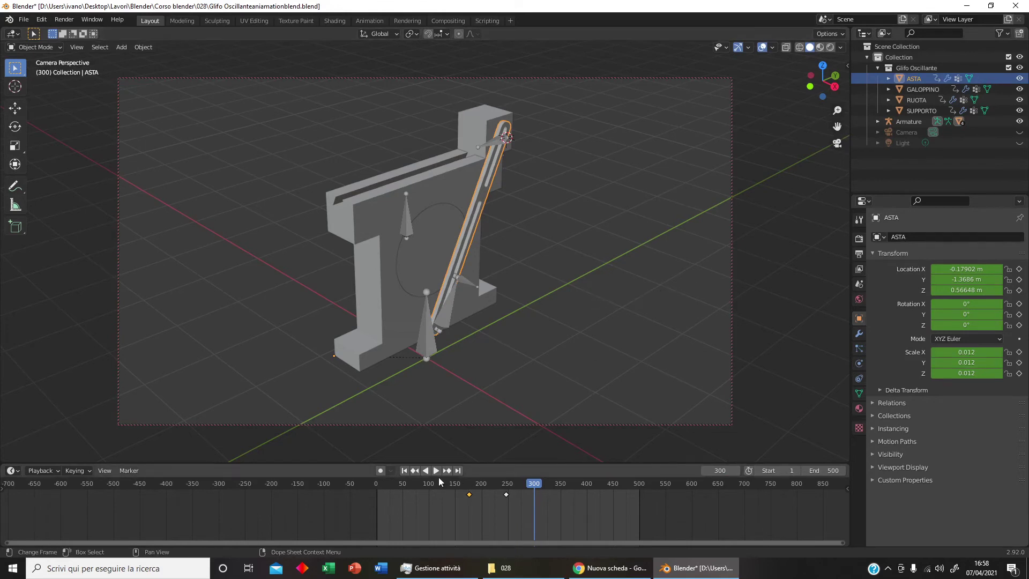
{"action": "left_click_drag", "start_coordinate": [525, 488], "coordinate": [378, 482]}
{"action": "key", "text": "space"}
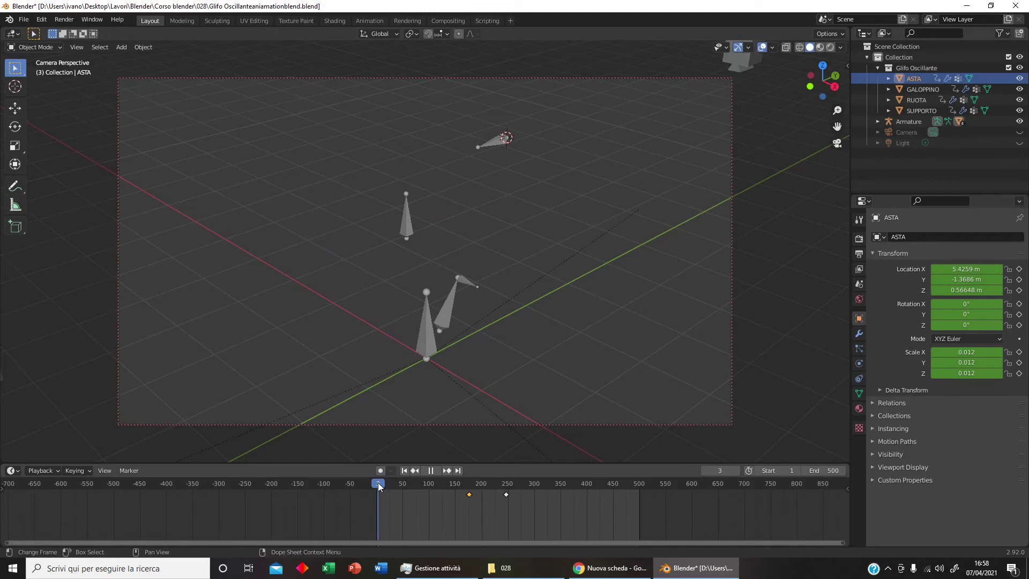
{"action": "left_click", "coordinate": [432, 471]}
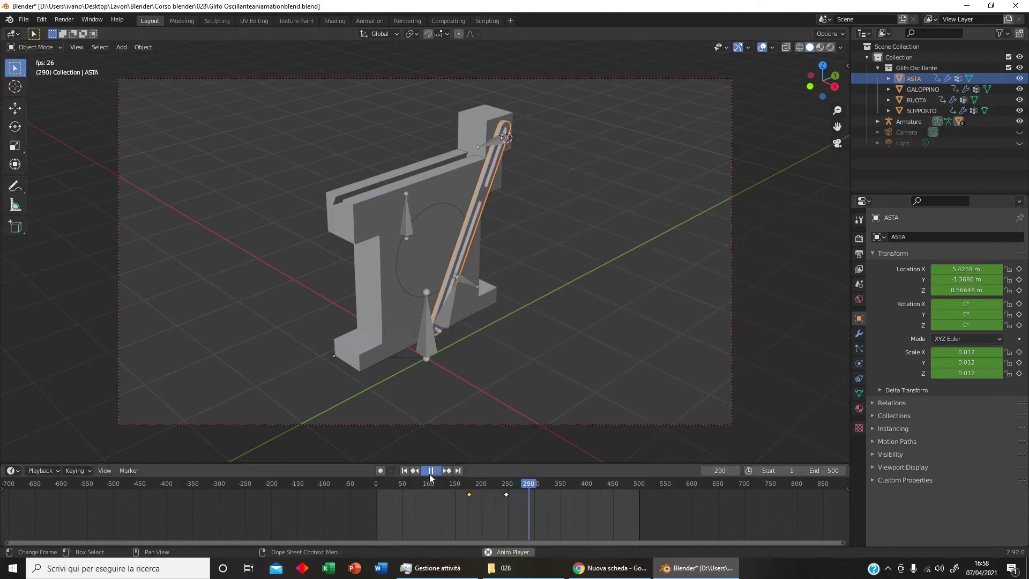
{"action": "left_click", "coordinate": [430, 474]}
Step: Select the Armature at frame 300 and switch it into Edit Mode
{"action": "left_click", "coordinate": [436, 335]}
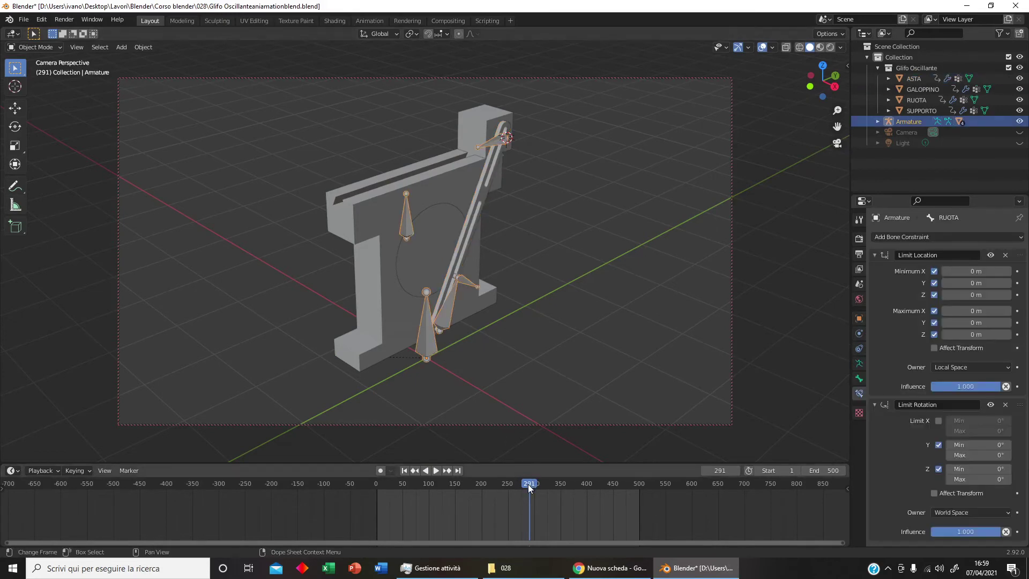
{"action": "left_click_drag", "start_coordinate": [528, 484], "coordinate": [535, 485]}
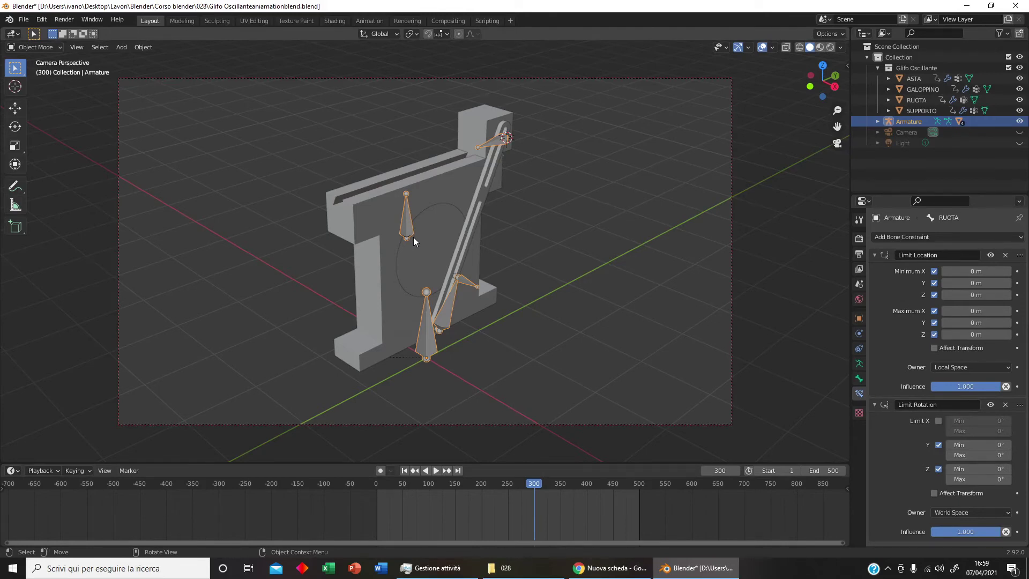
{"action": "key", "text": "Tab"}
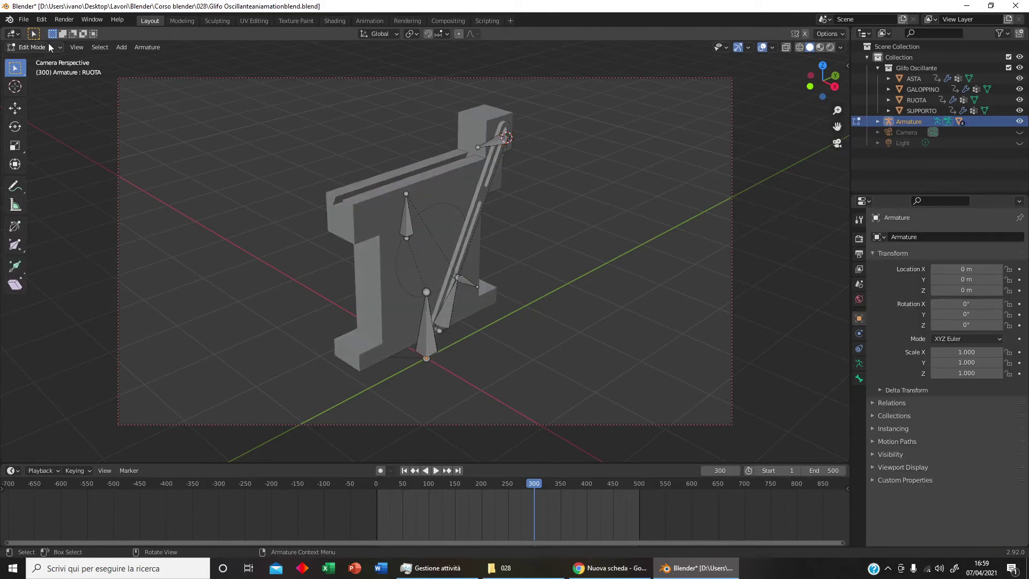
Step: Switch the armature to Pose Mode, leaving its object rotation at zero
{"action": "left_click", "coordinate": [33, 47]}
{"action": "left_click", "coordinate": [50, 72]}
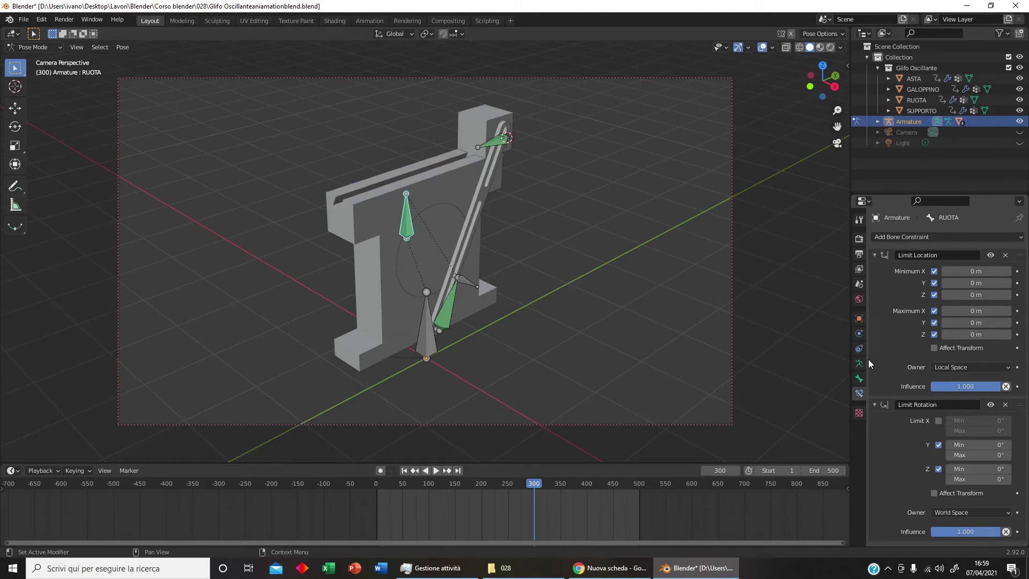
{"action": "left_click", "coordinate": [860, 318]}
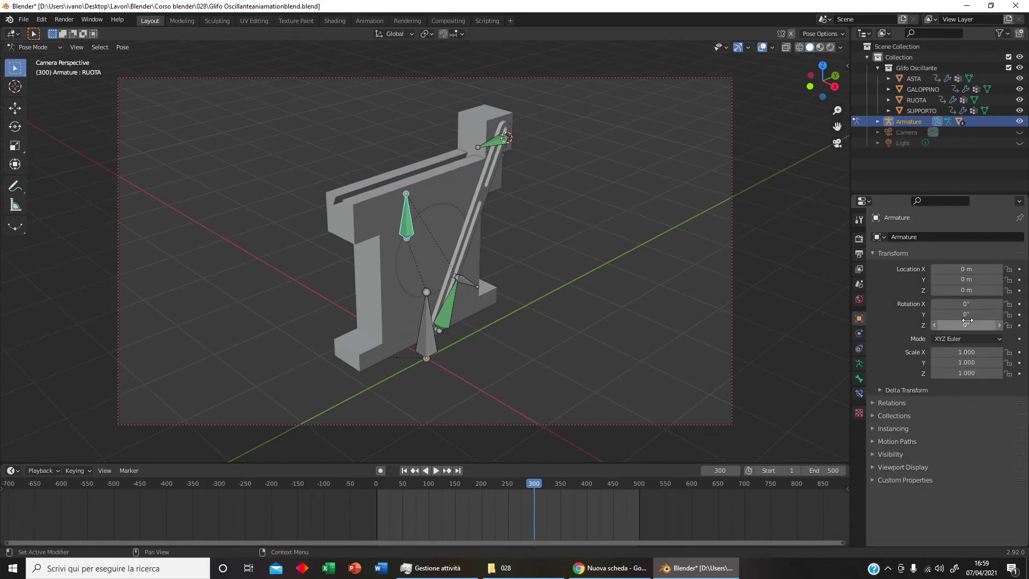
{"action": "left_click_drag", "start_coordinate": [963, 305], "coordinate": [964, 302]}
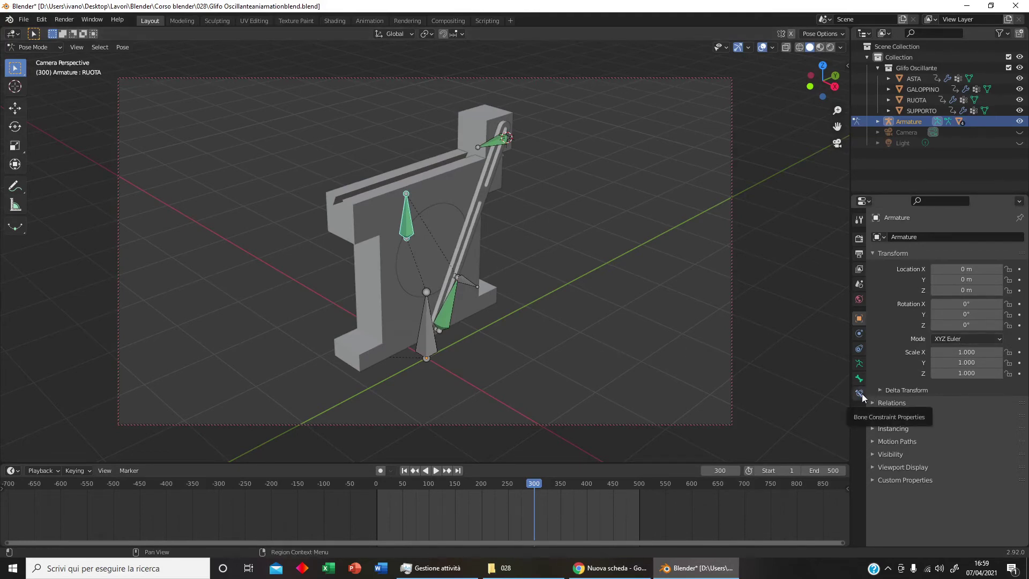
Step: Set the RUOTA bone's rotation mode to Axis Angle, discarding a trial rotation
{"action": "left_click", "coordinate": [860, 379]}
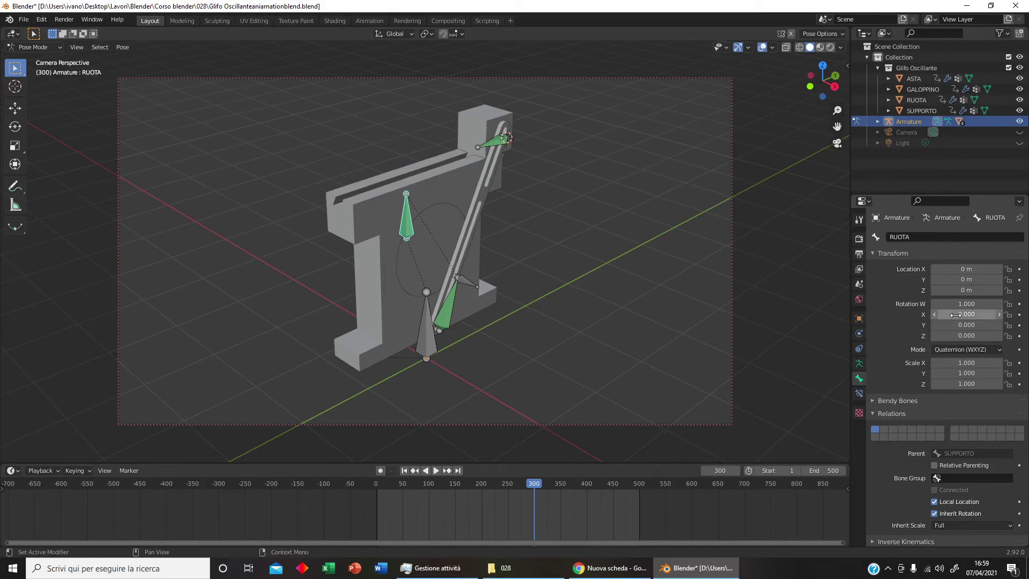
{"action": "left_click_drag", "start_coordinate": [965, 314], "coordinate": [997, 314]}
{"action": "key", "text": "Escape"}
{"action": "left_click", "coordinate": [961, 350]}
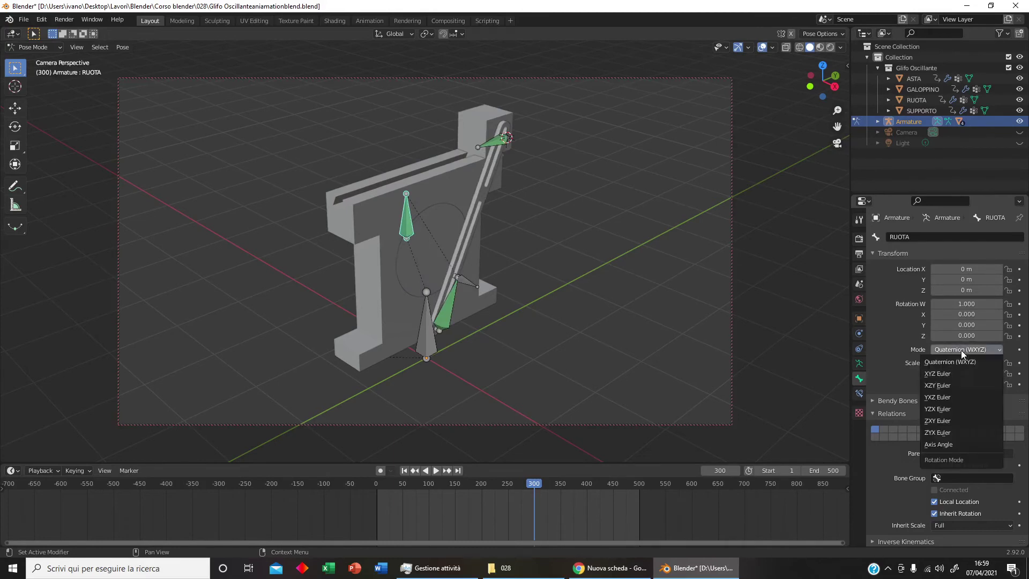
{"action": "left_click", "coordinate": [963, 441]}
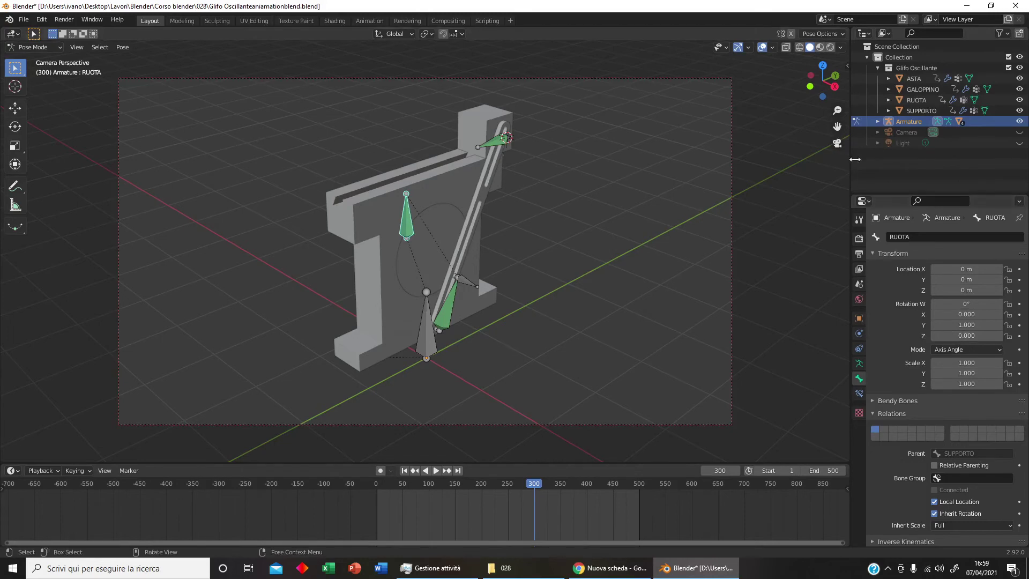
Step: Set RUOTA's rotation axis to X 1, Y 0 with a 0° angle, ready to keyframe
{"action": "left_click", "coordinate": [965, 314]}
{"action": "type", "text": "1"}
{"action": "key", "text": "Return"}
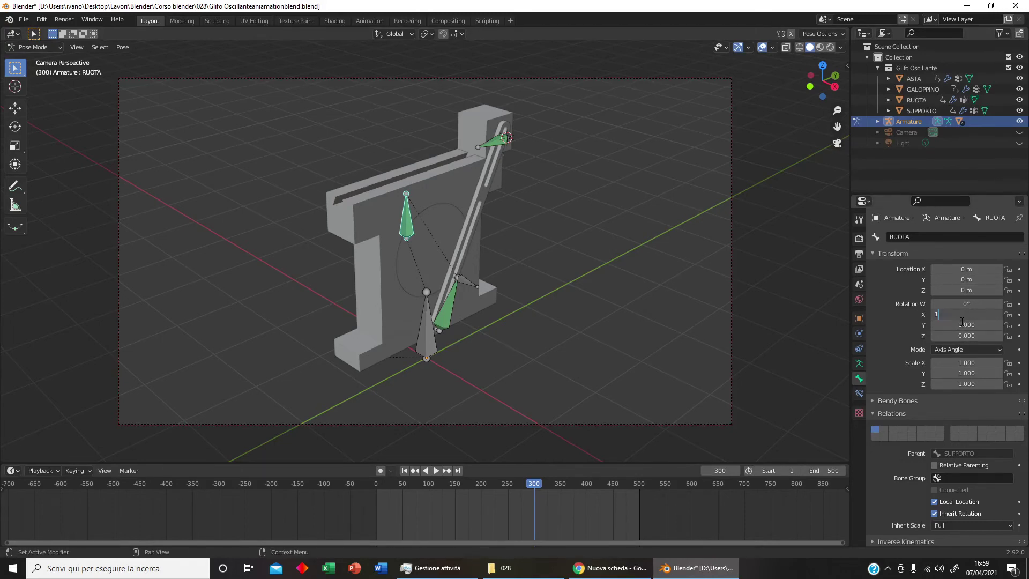
{"action": "left_click", "coordinate": [967, 325]}
{"action": "type", "text": "0"}
{"action": "key", "text": "Return"}
{"action": "mouse_move", "coordinate": [967, 304]}
{"action": "left_mouse_down"}
{"action": "mouse_move", "coordinate": [1003, 304]}
{"action": "mouse_move", "coordinate": [967, 304]}
{"action": "left_mouse_up"}
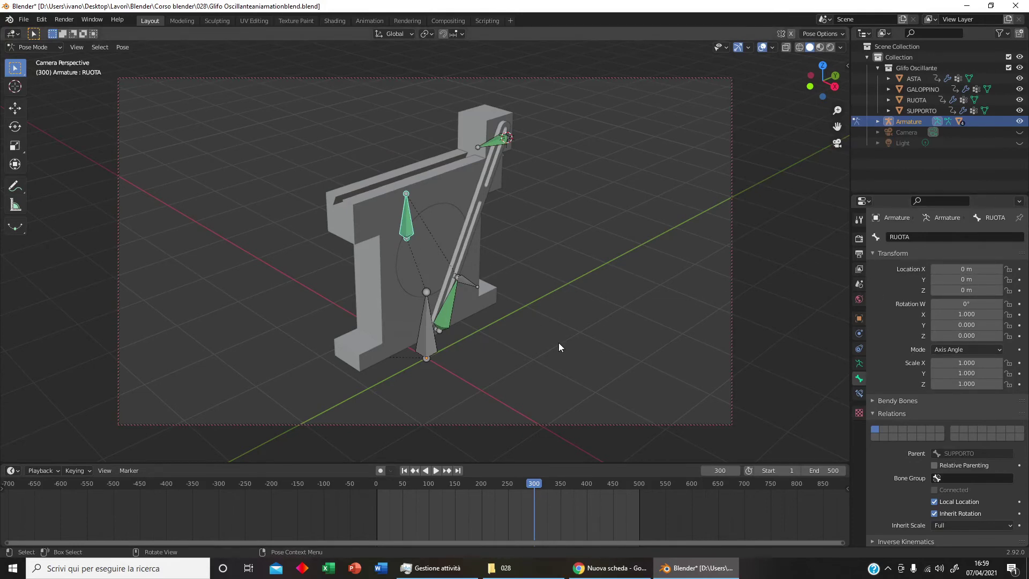
{"action": "key", "text": "i"}
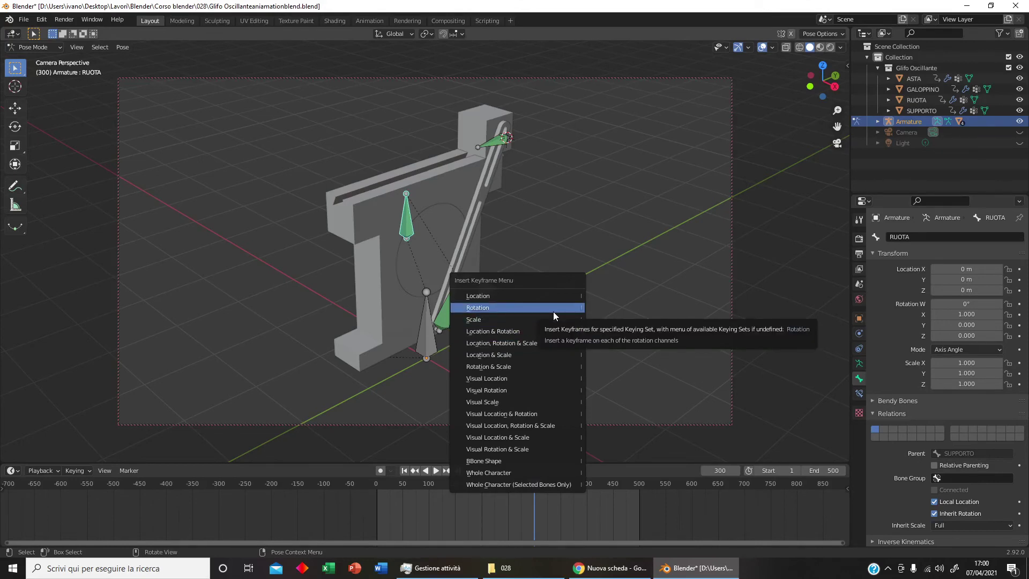
Step: Keyframe RUOTA's rotation at 0° on frame 300 and 720° on frame 500, then rewind
{"action": "left_click", "coordinate": [553, 310]}
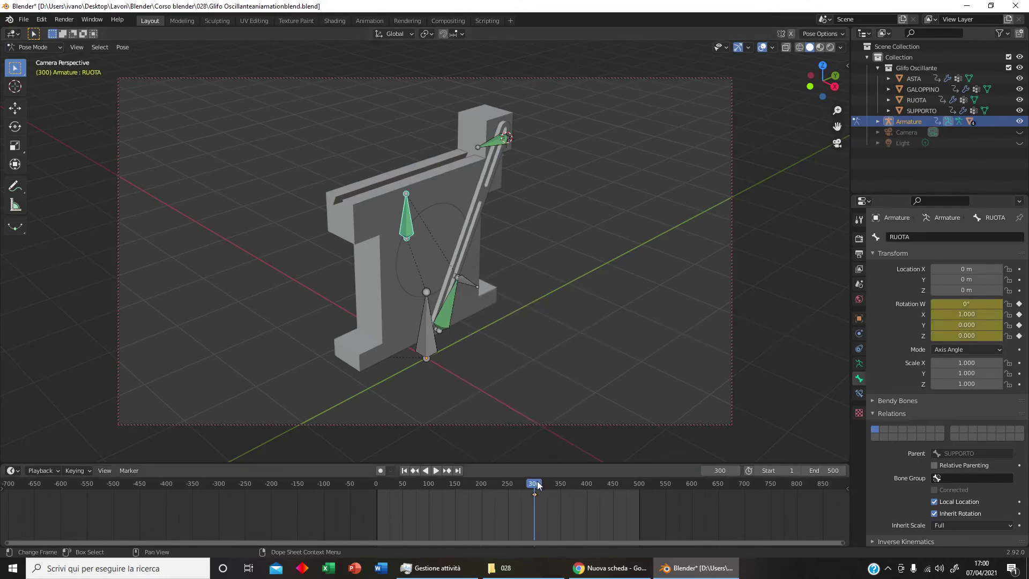
{"action": "left_click_drag", "start_coordinate": [536, 484], "coordinate": [642, 492]}
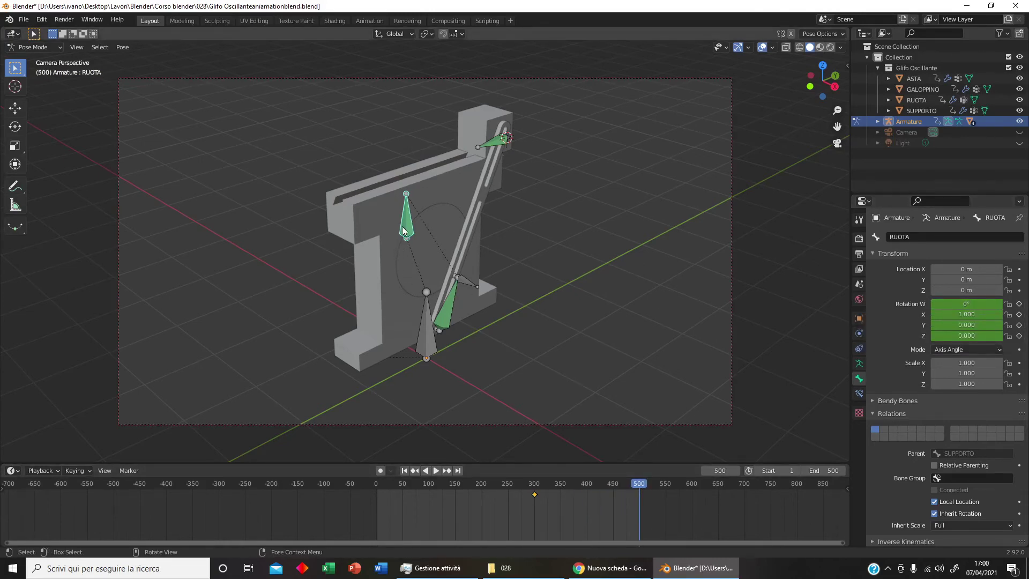
{"action": "left_click", "coordinate": [949, 304]}
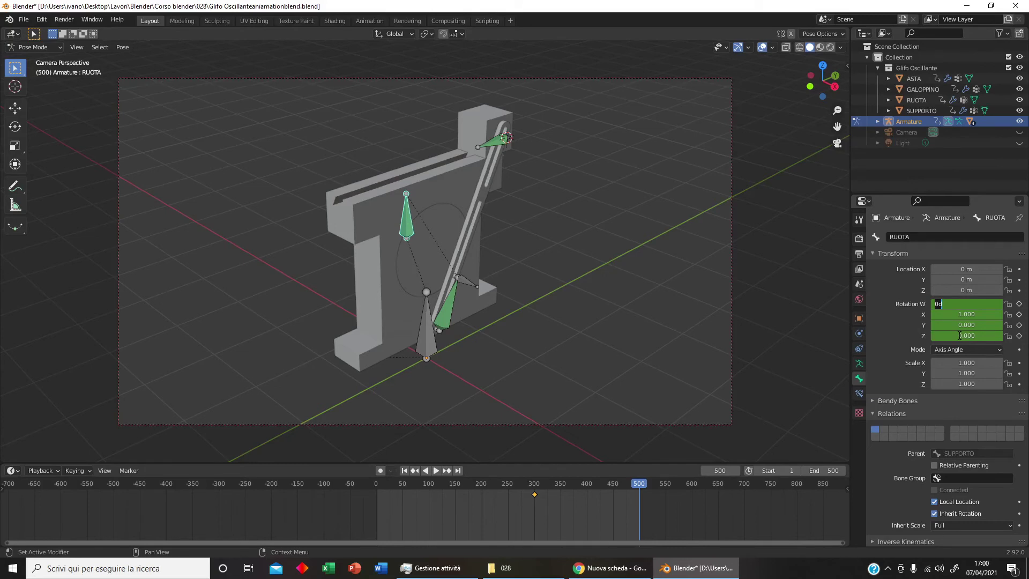
{"action": "type", "text": "720"}
{"action": "key", "text": "Return"}
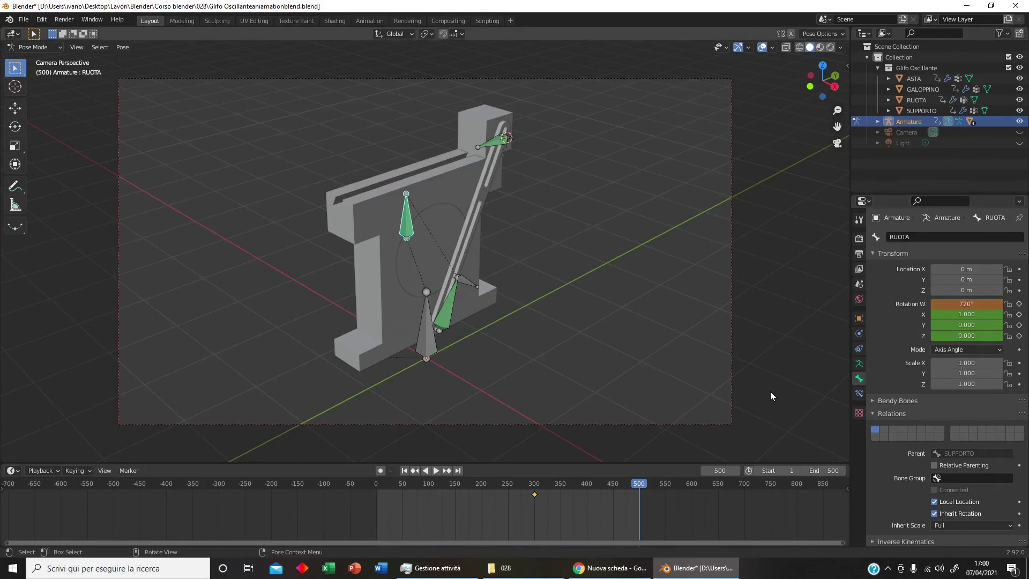
{"action": "key", "text": "i"}
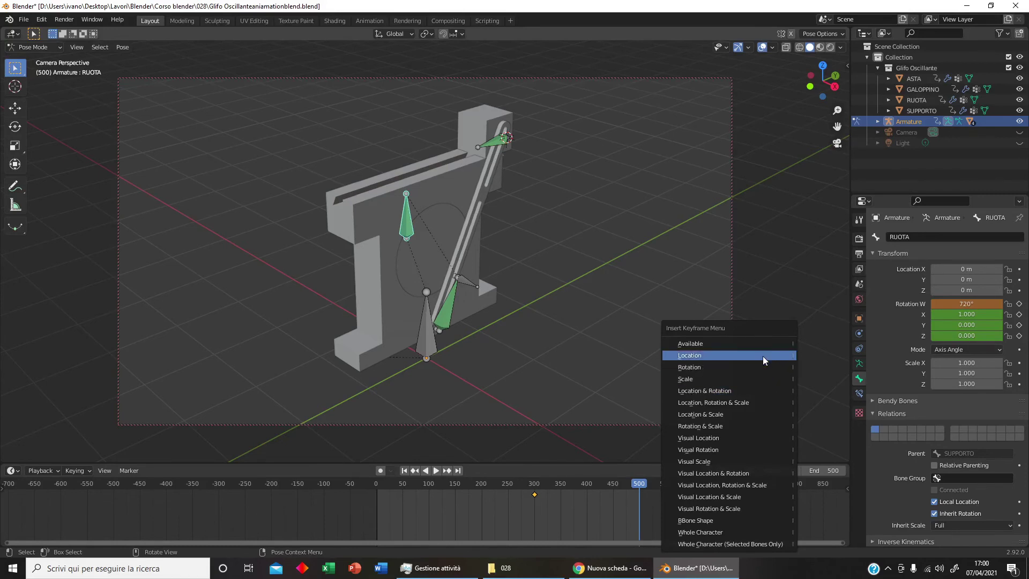
{"action": "left_click", "coordinate": [764, 367]}
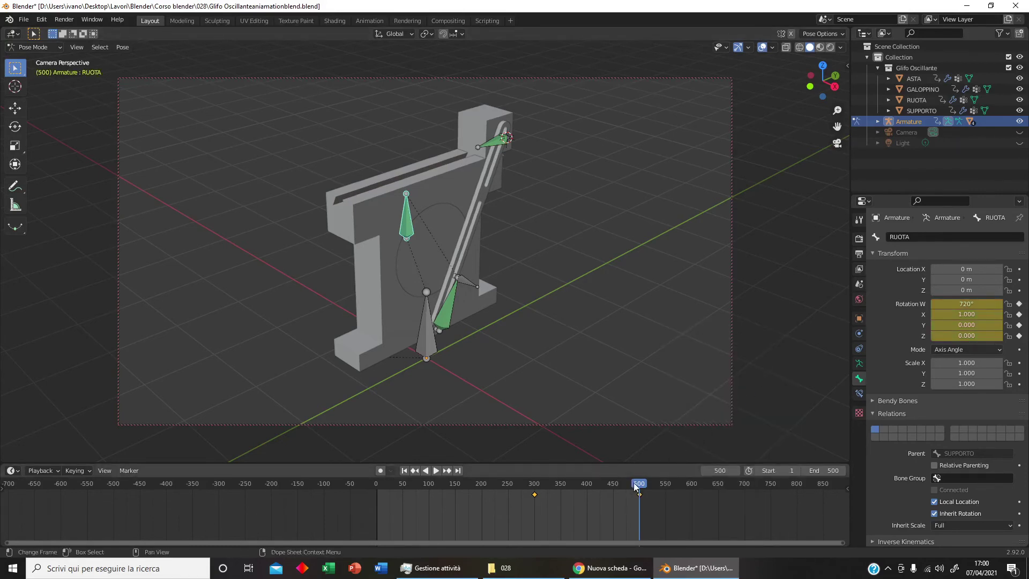
{"action": "left_click", "coordinate": [404, 470]}
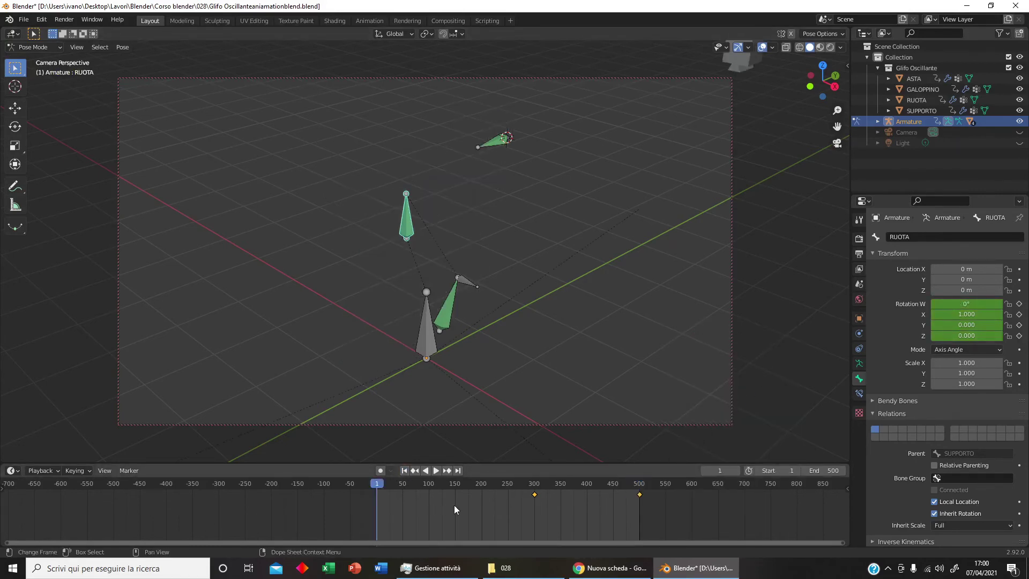
Step: Hide the Armature, preview the playback, and set the animation End frame to 600
{"action": "left_click", "coordinate": [1020, 121]}
{"action": "left_click", "coordinate": [436, 470]}
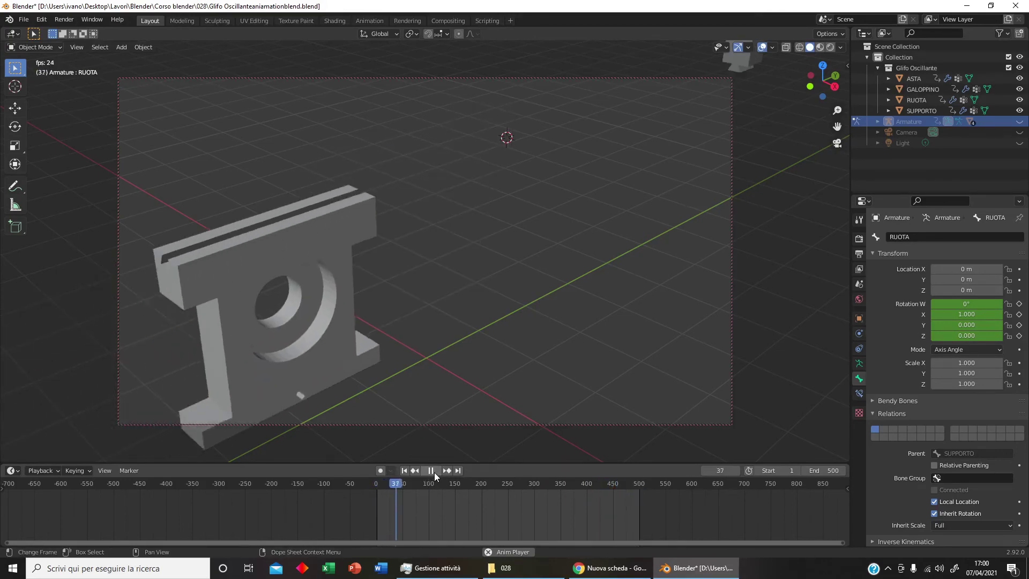
{"action": "left_click", "coordinate": [434, 471]}
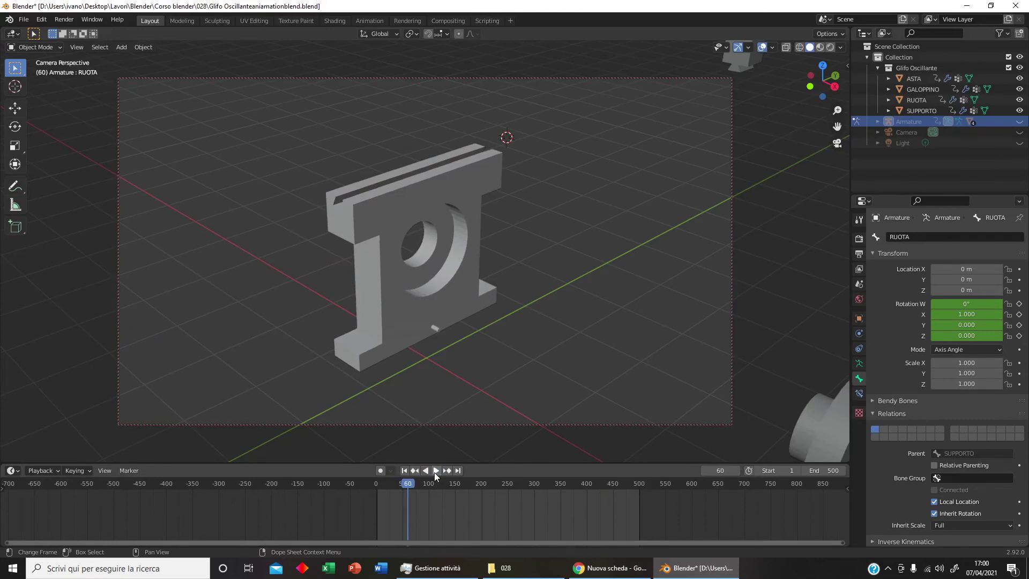
{"action": "left_click", "coordinate": [812, 471]}
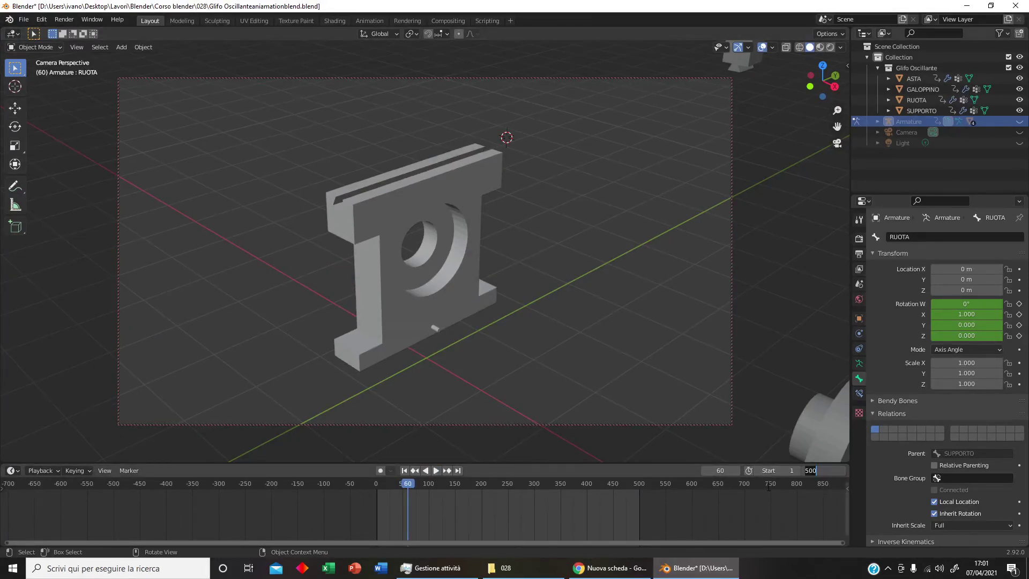
{"action": "type", "text": "600"}
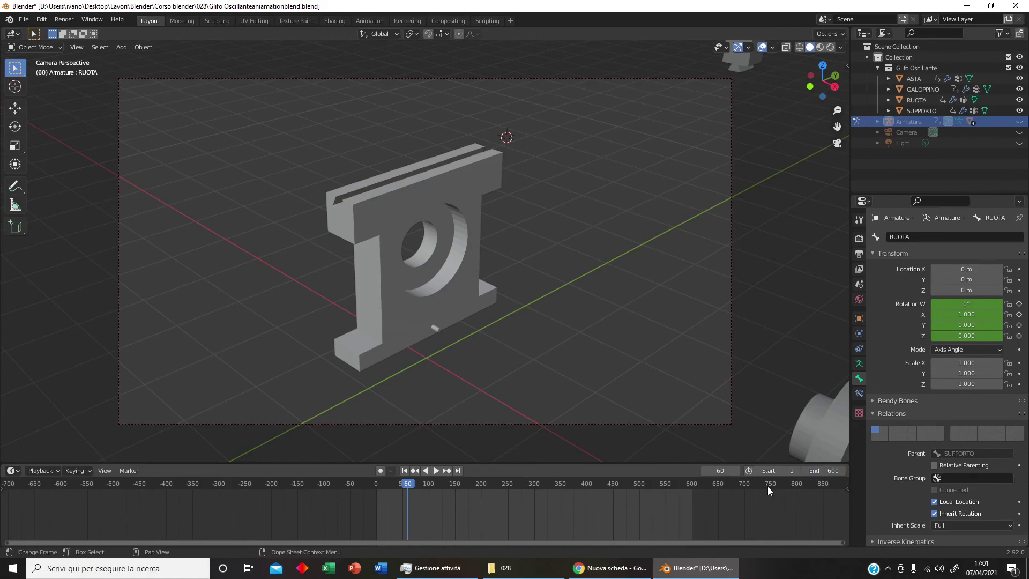
{"action": "key", "text": "Return"}
Step: Play the assembly and 720° wheel rotation, stopping playback at frame 504
{"action": "left_click", "coordinate": [438, 471]}
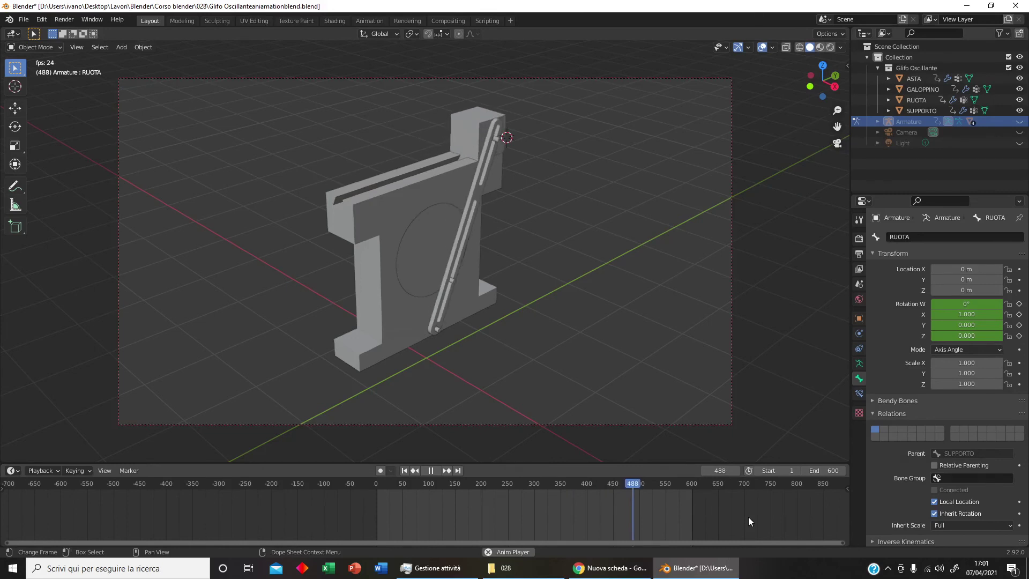
{"action": "key", "text": "space"}
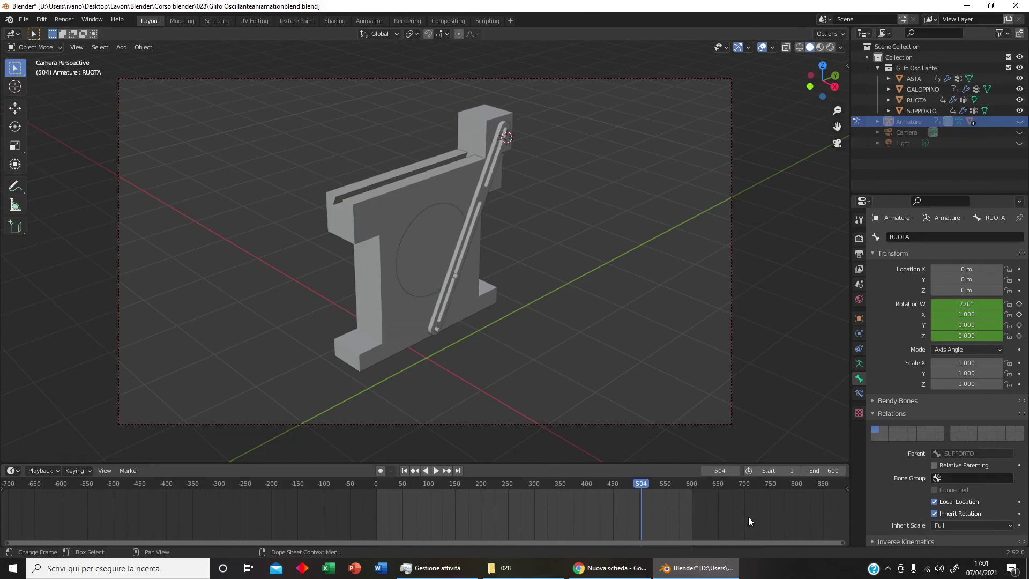